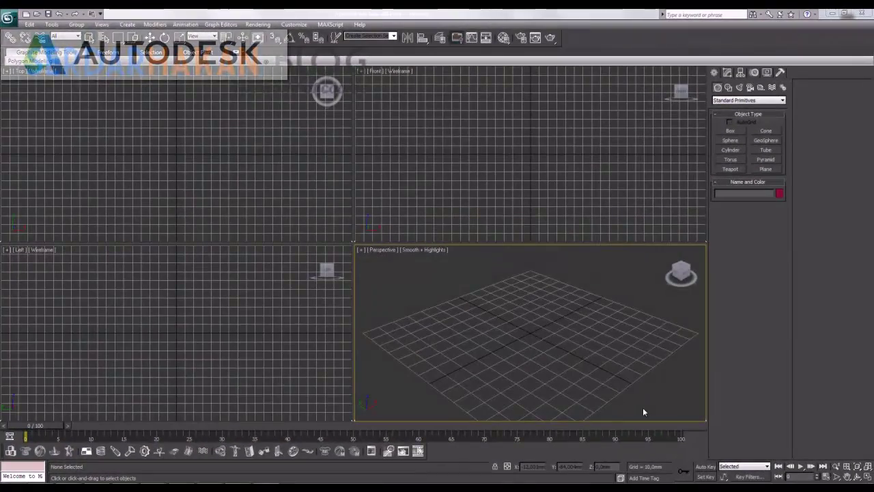
Create a VRayPlane at the grid centre in the Top view, then maximize the Perspective view.
left_click(156, 128)
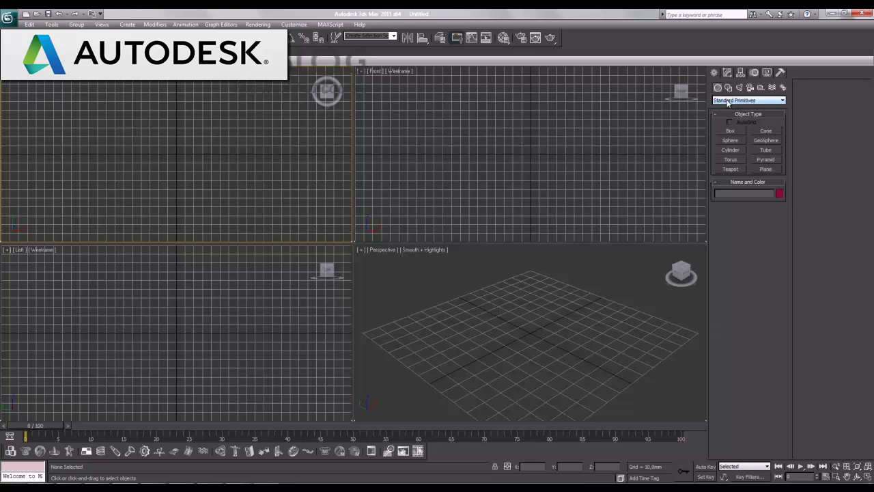
left_click(748, 101)
left_click(725, 185)
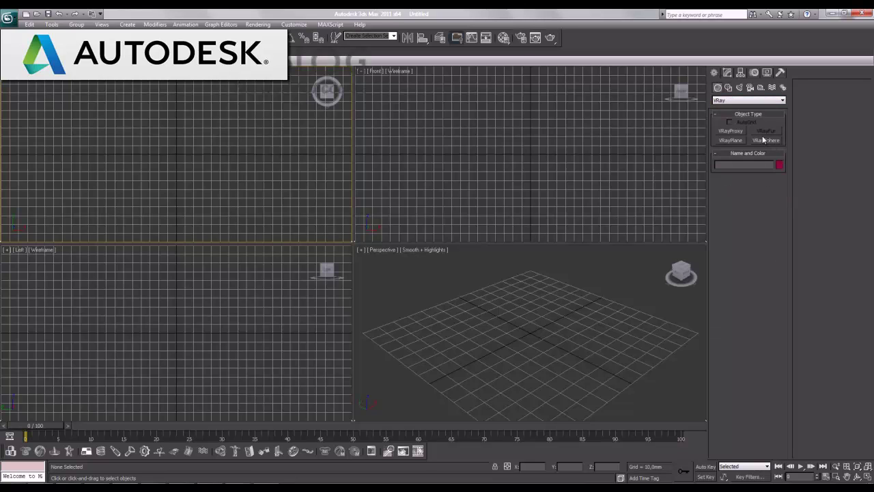
left_click(731, 140)
left_click(179, 154)
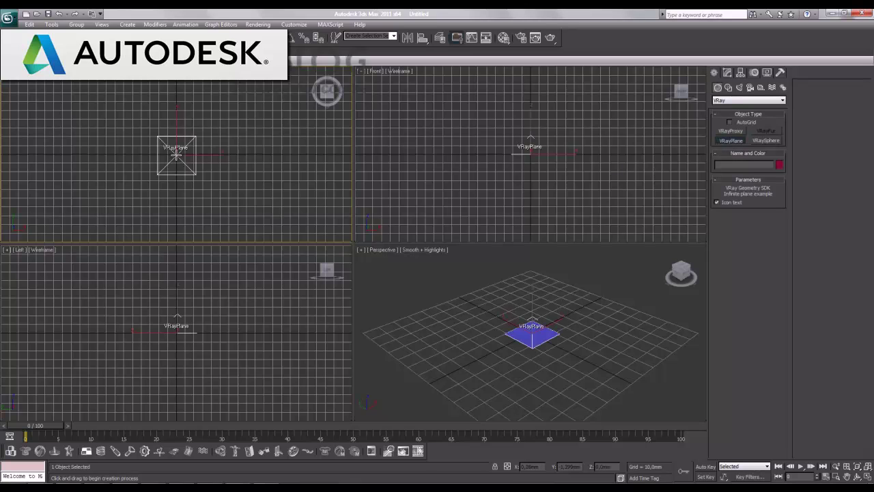
right_click(596, 360)
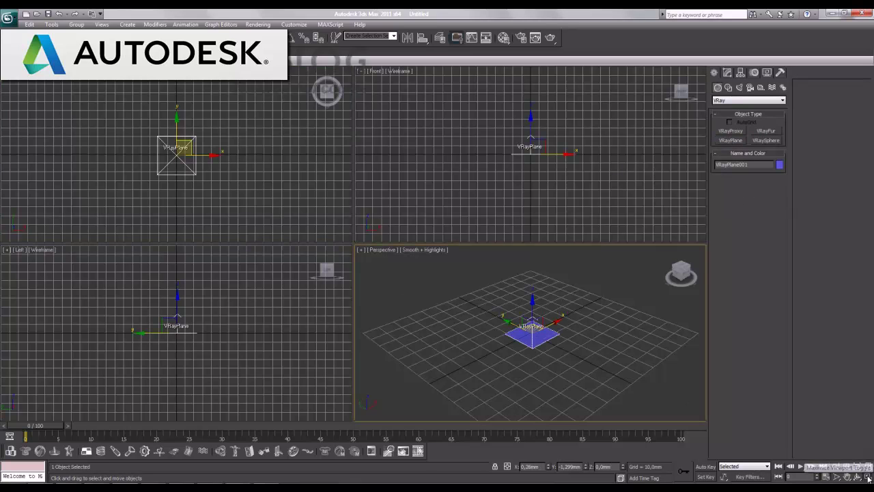
left_click(867, 476)
Set the environment map to Gradient and copy it into the first Material Editor slot.
key("8")
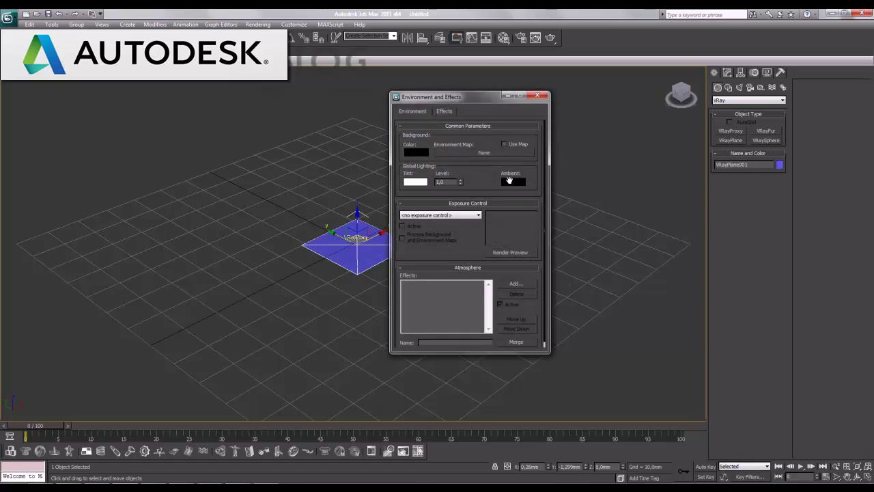
left_click(515, 152)
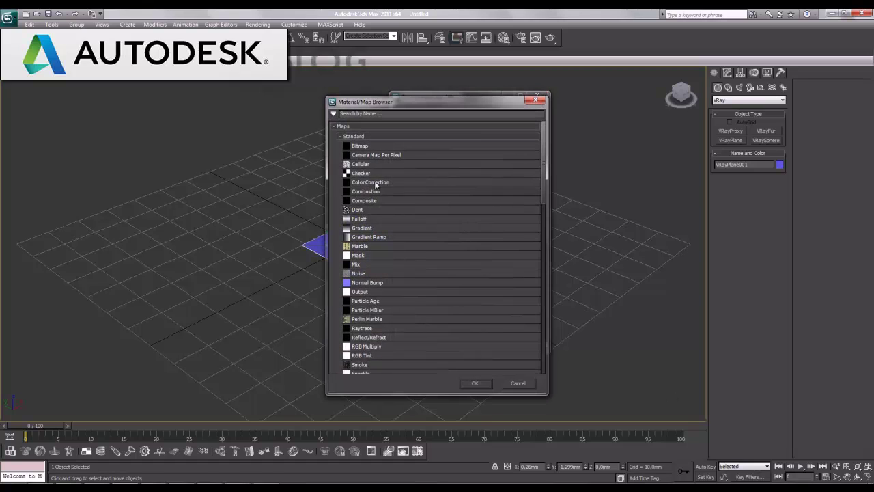
double_click(363, 229)
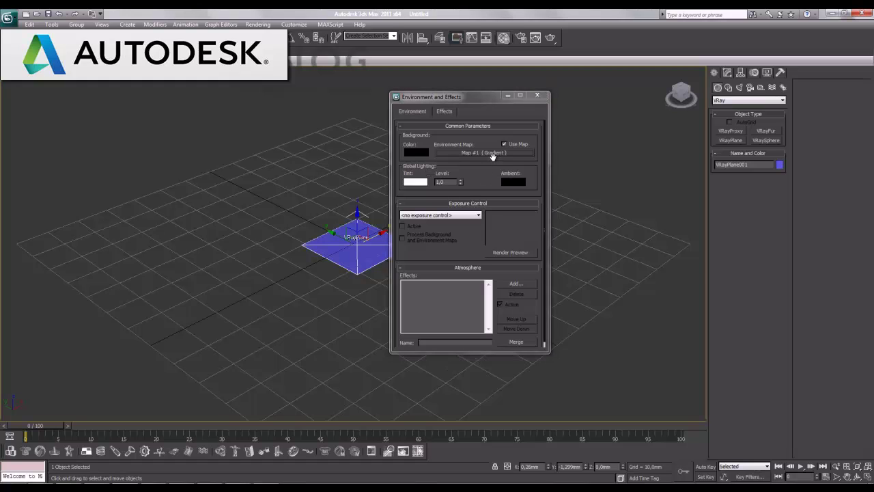
key("m")
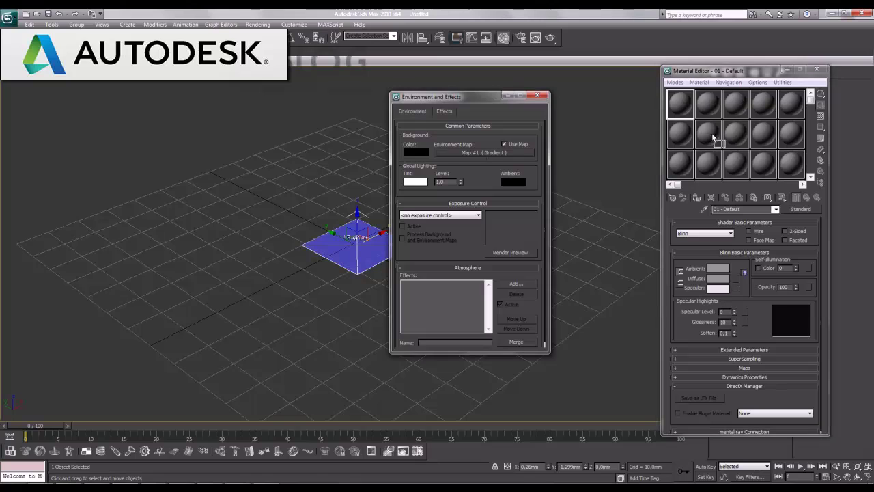
left_click_drag(678, 103, 679, 103)
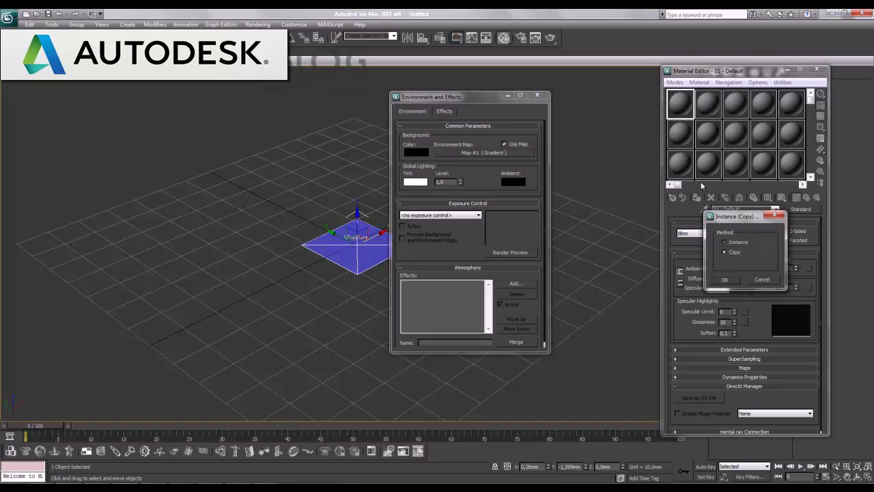
left_click(727, 278)
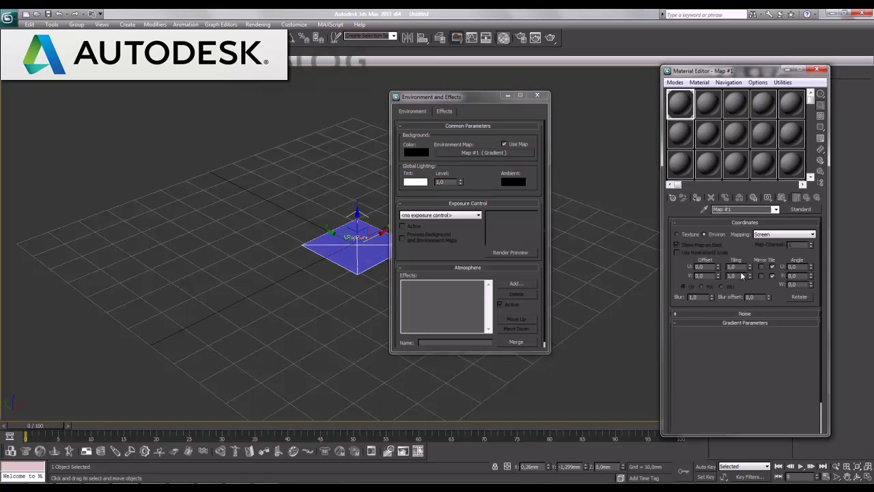
Change the gradient's Color #1 to grey (143) and close both dialogs.
left_click(711, 344)
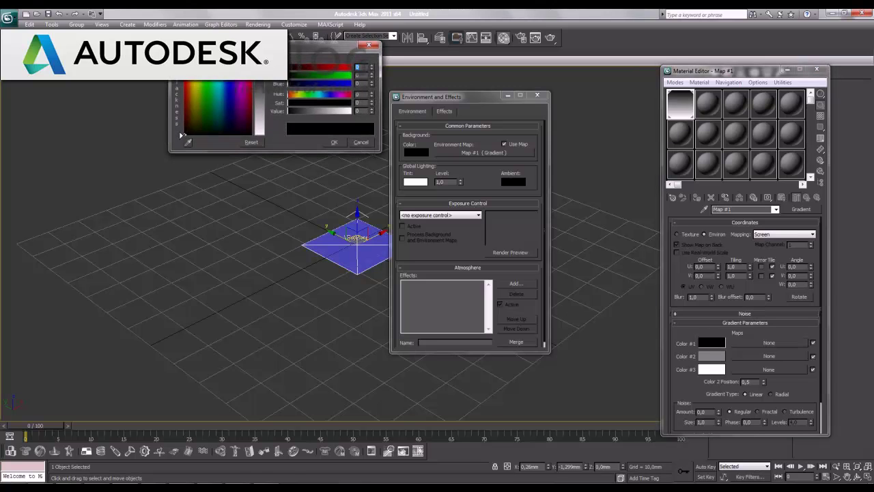
left_click_drag(266, 134, 271, 108)
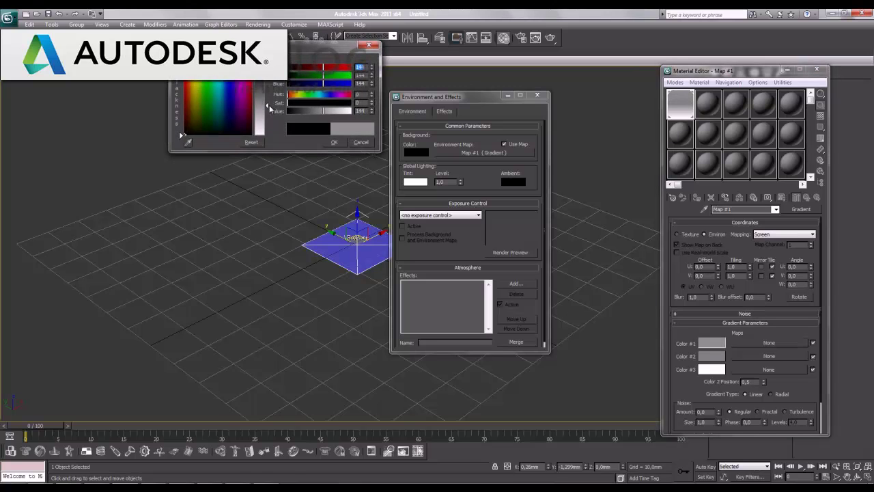
left_click(333, 142)
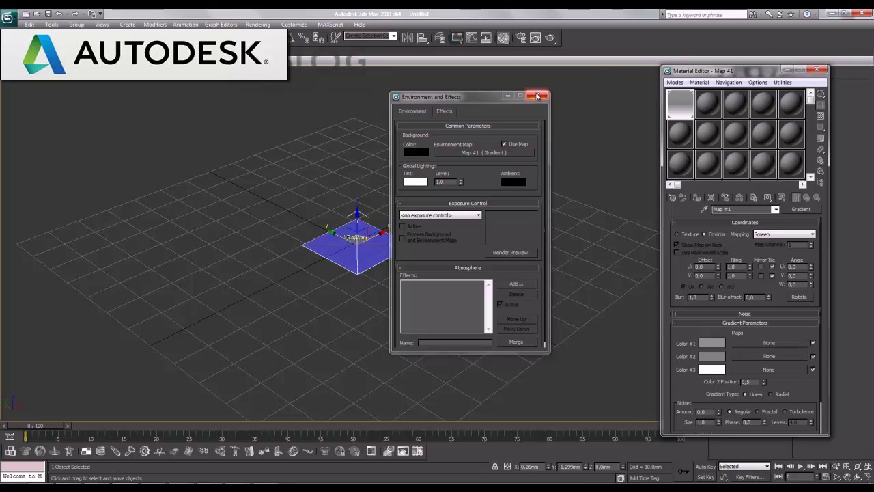
left_click(536, 95)
left_click(711, 110)
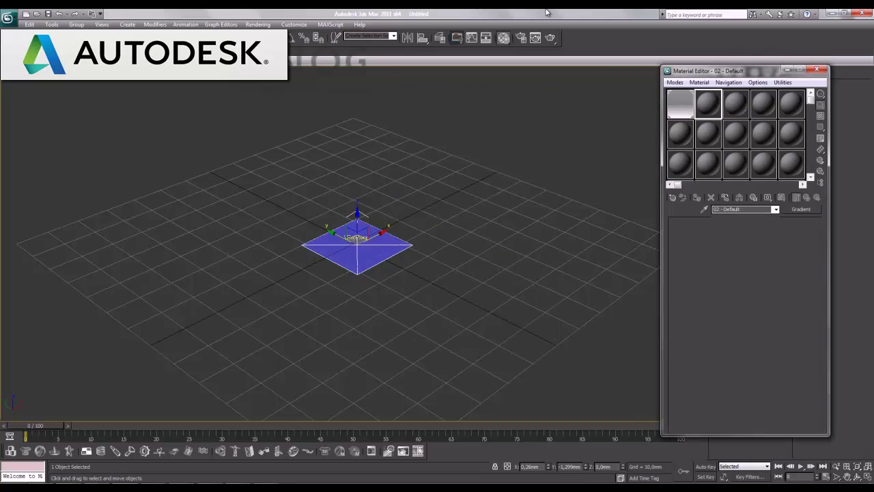
left_click(816, 70)
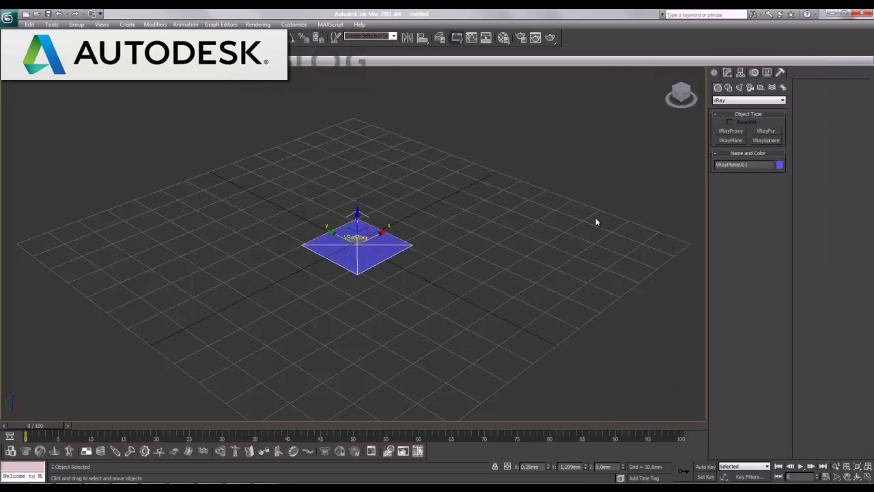
Reopen the Material Editor and browse the material types without picking one.
key("n")
key("m")
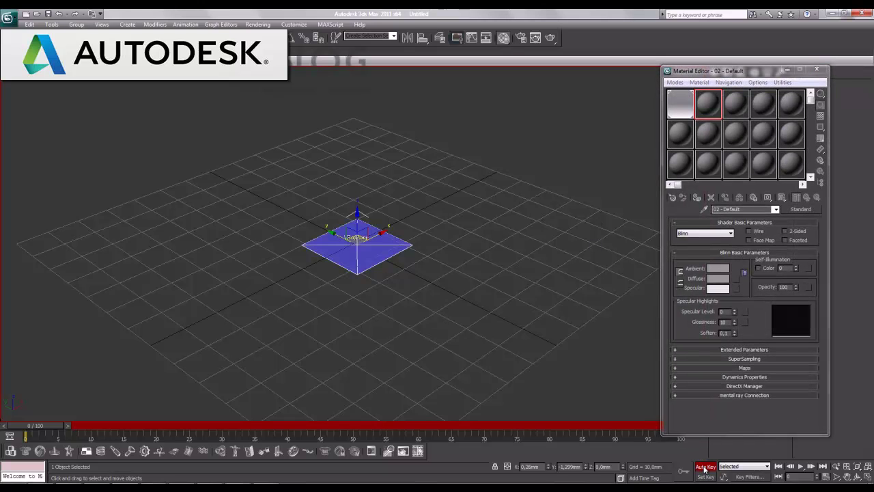
key("n")
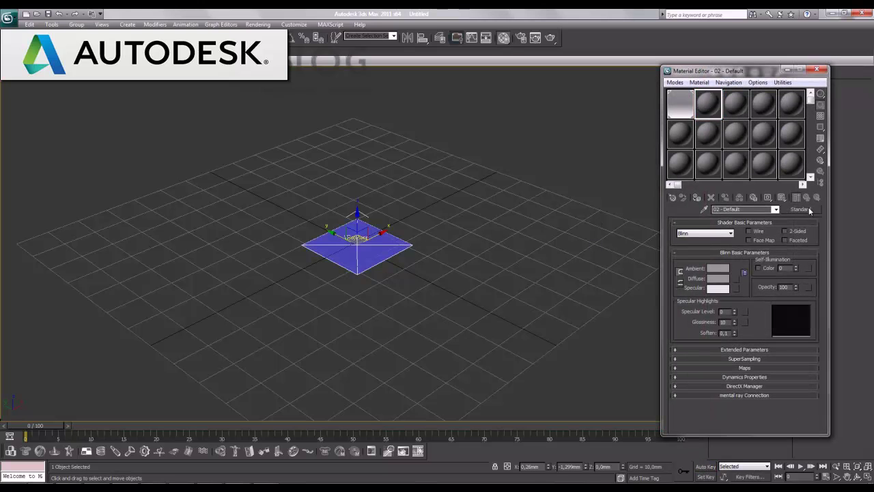
left_click(800, 209)
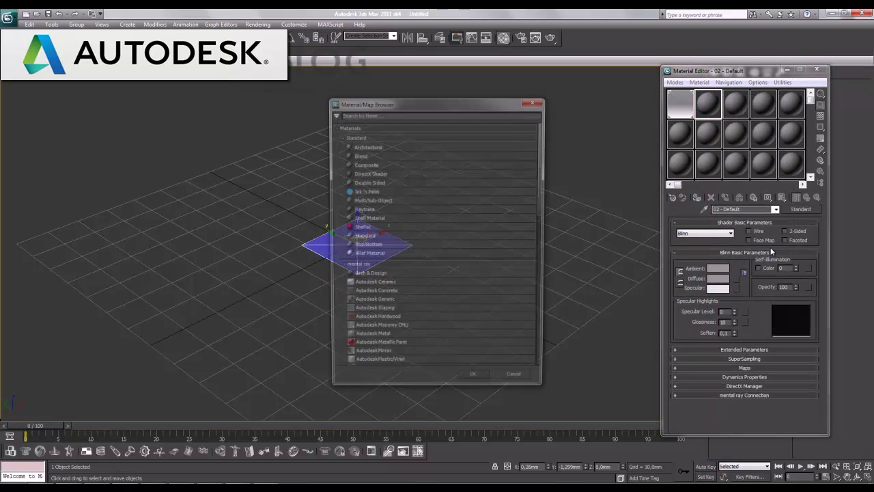
left_click(355, 267)
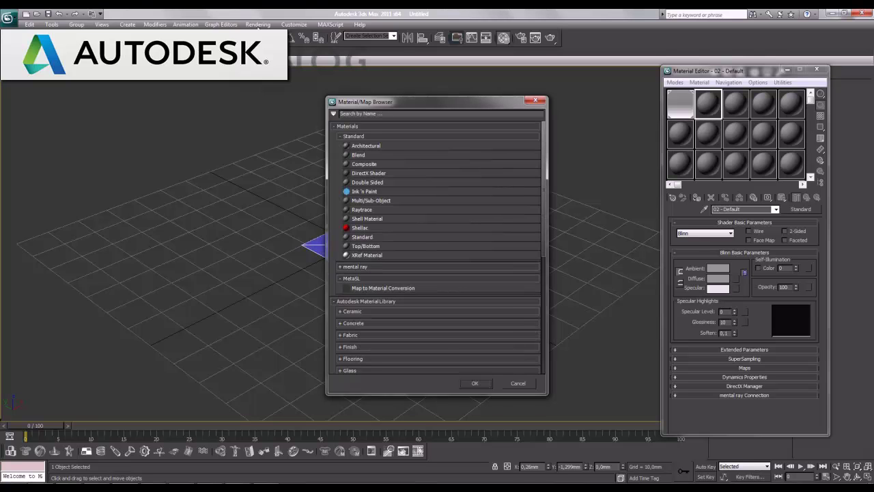
left_click(517, 383)
left_click(258, 25)
key("Escape")
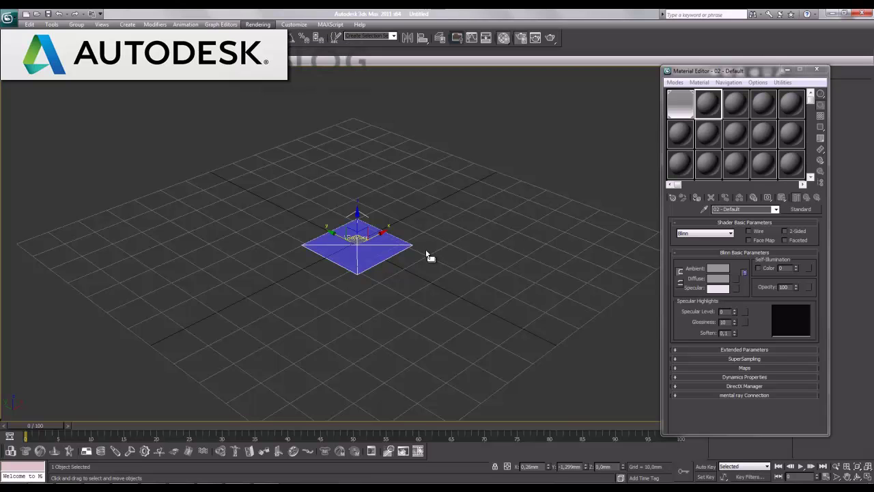
Assign V-Ray Adv 2.10.01 as the production renderer in Render Setup.
key("F10")
left_click_drag(662, 348, 734, 198)
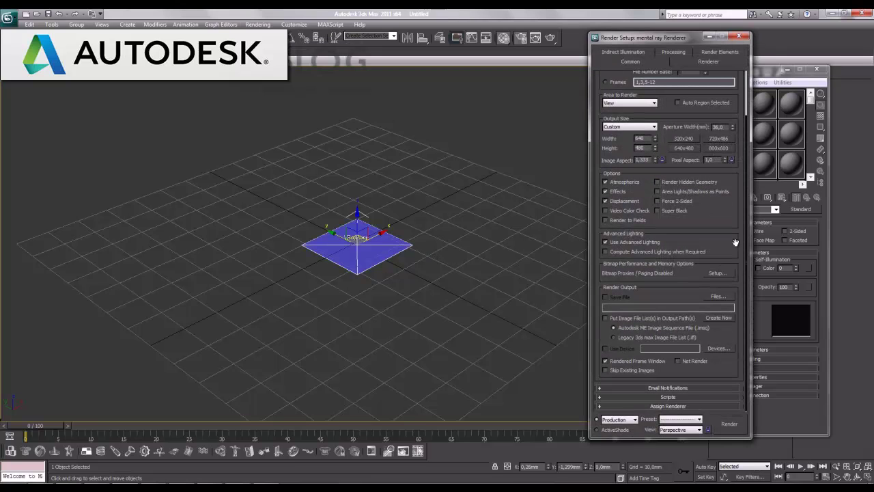
left_click(683, 405)
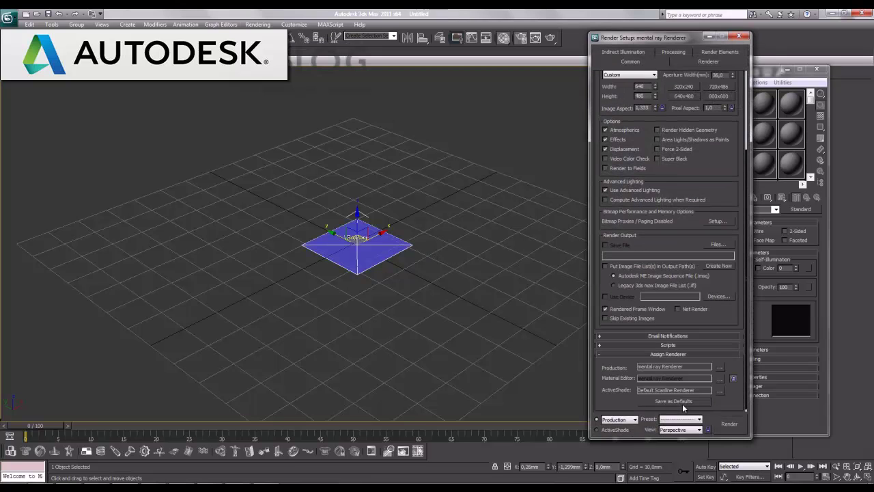
left_click(721, 366)
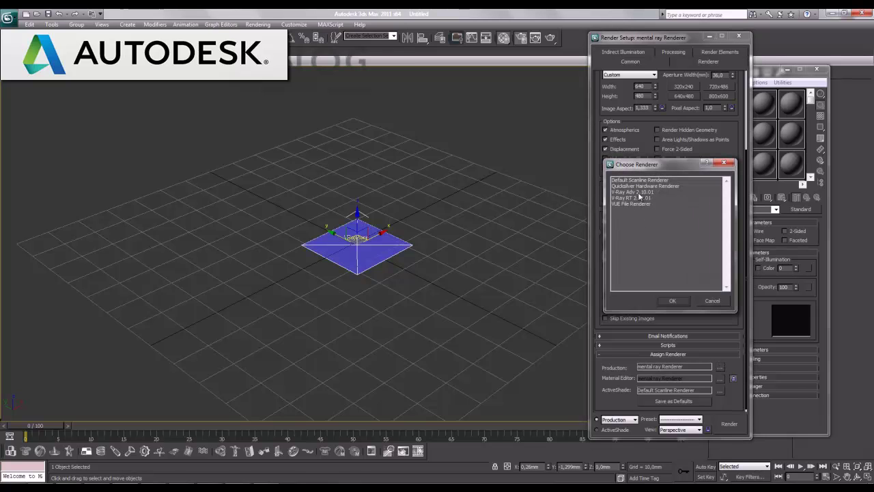
double_click(638, 193)
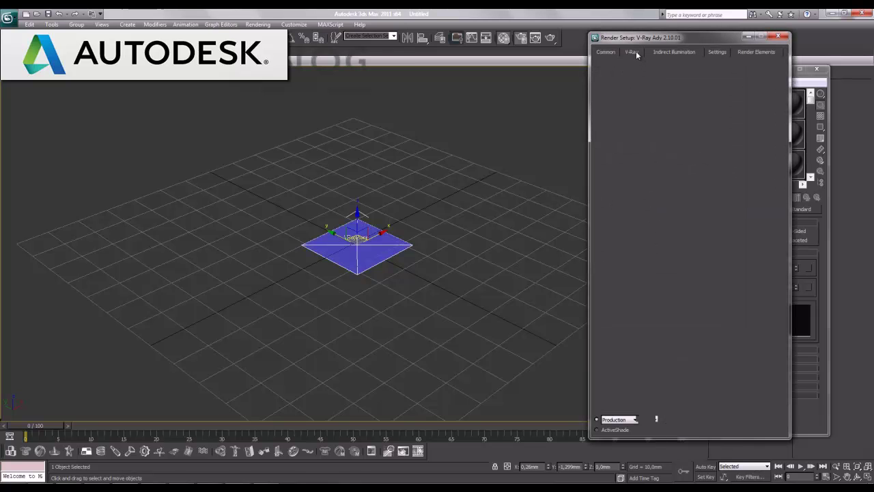
On the V-Ray tab, enable the GI skylight and reflection/refraction environment overrides.
left_click(635, 52)
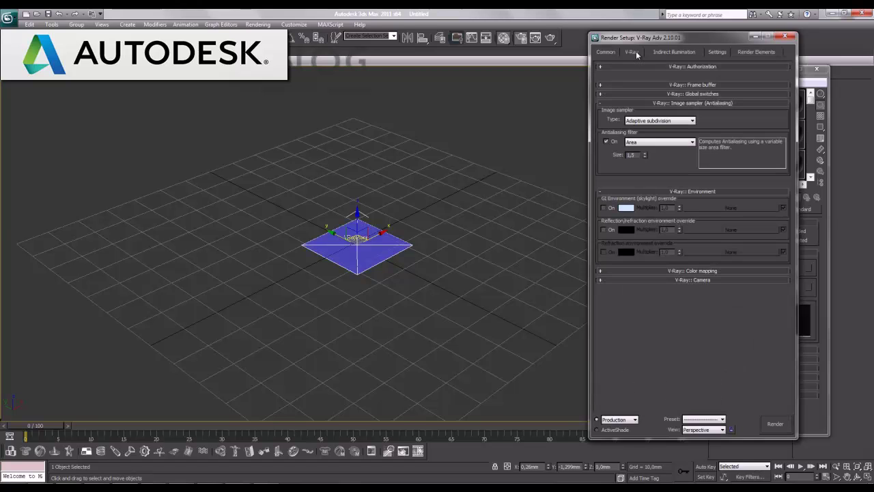
left_click(701, 76)
left_click(701, 75)
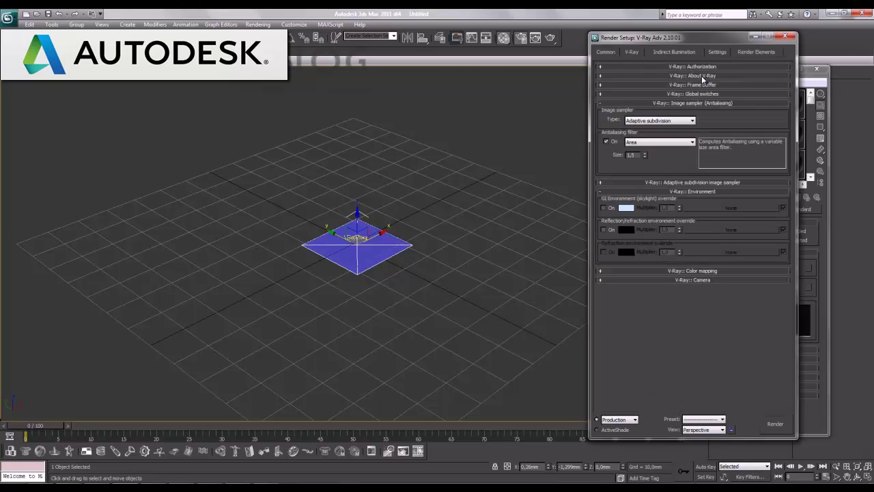
left_click(629, 85)
left_click(654, 83)
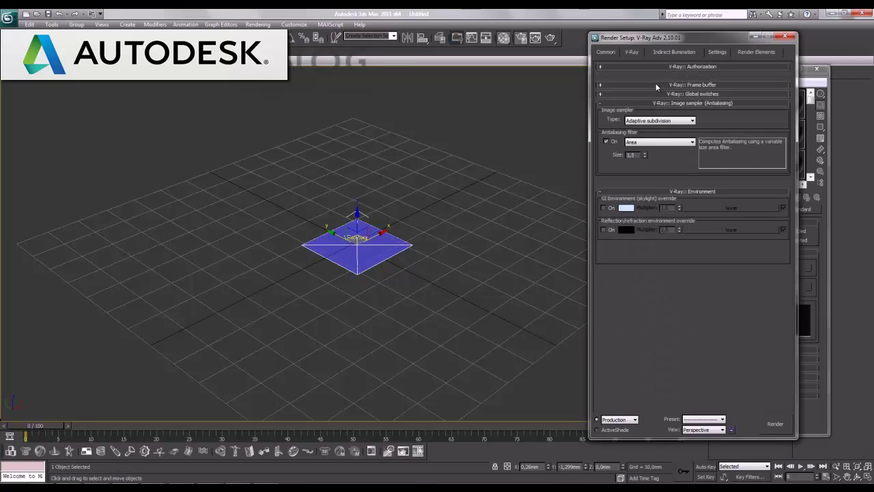
left_click(604, 207)
left_click(604, 229)
Set the GI skylight override colour to pure white.
left_click_drag(693, 37, 494, 41)
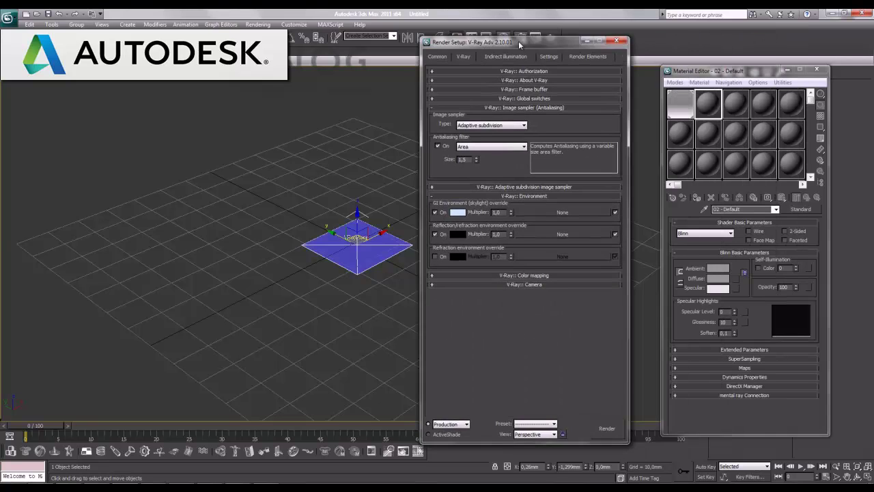
left_click(426, 213)
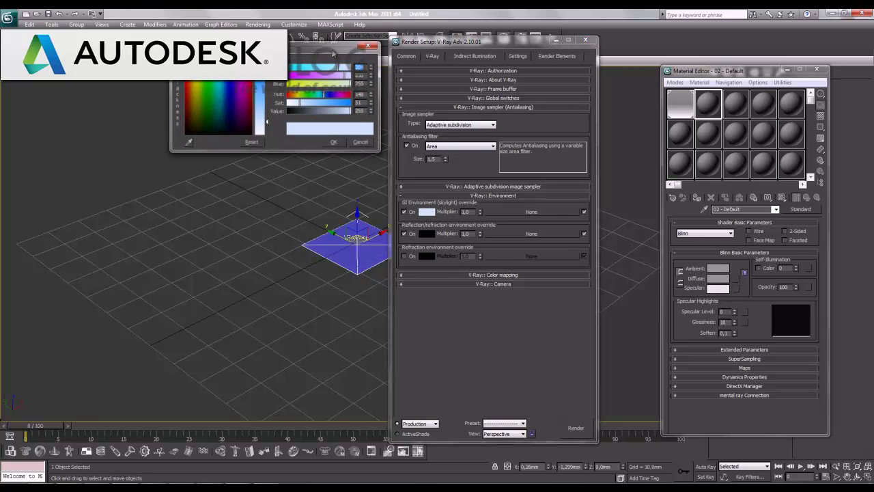
left_click_drag(271, 125, 272, 134)
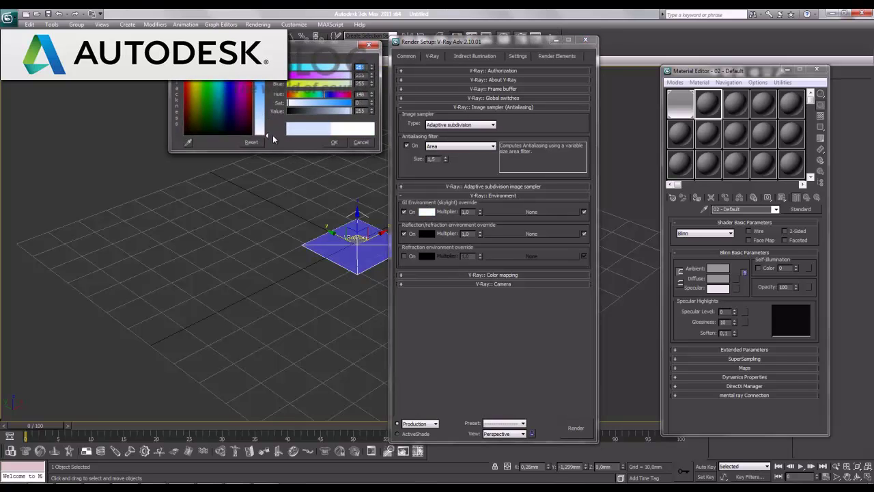
left_click(334, 142)
Assign a VRayHDRI map to the reflection/refraction environment override.
left_click(519, 235)
scroll(423, 264, "down", 3)
scroll(424, 263, "down", 3)
double_click(376, 323)
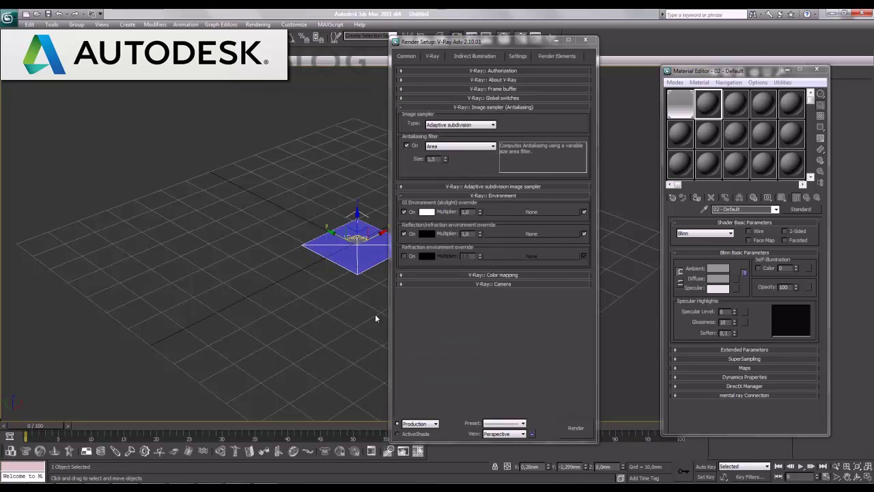
Instance VRayHDRI Map #2 into a Material Editor slot and load app_hallway.hdr into it.
left_click_drag(528, 235, 714, 109)
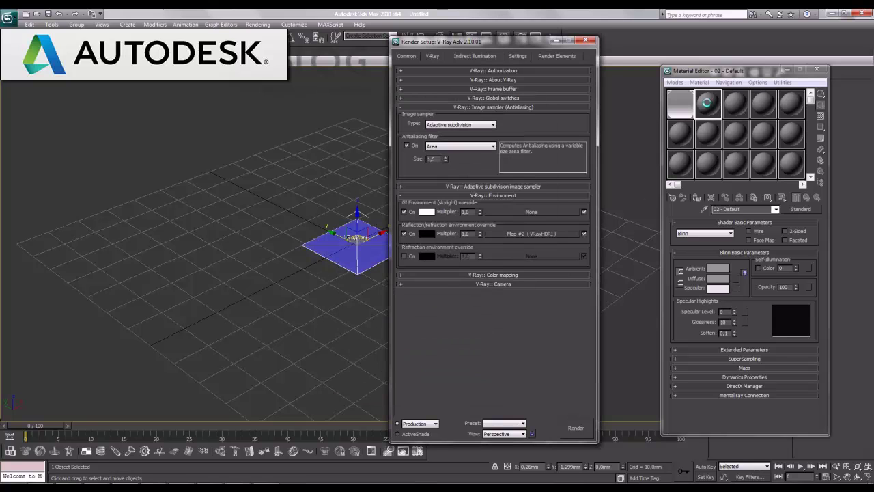
left_click(724, 279)
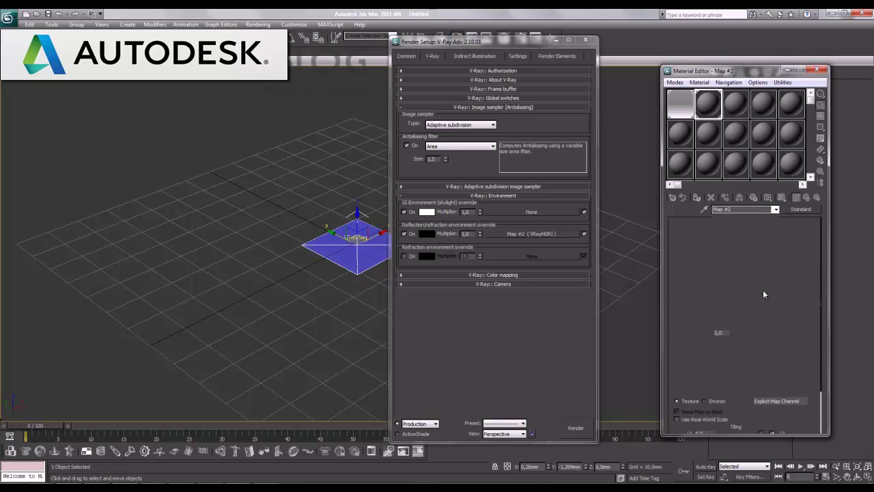
left_click(802, 264)
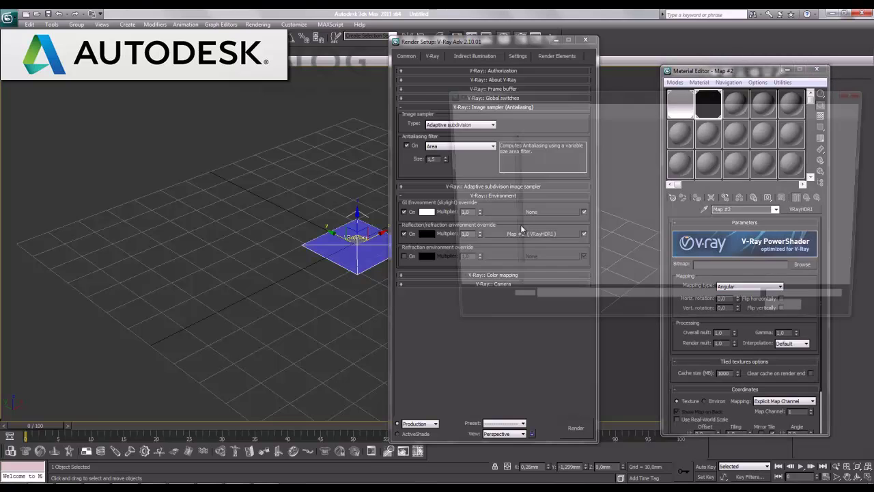
double_click(785, 225)
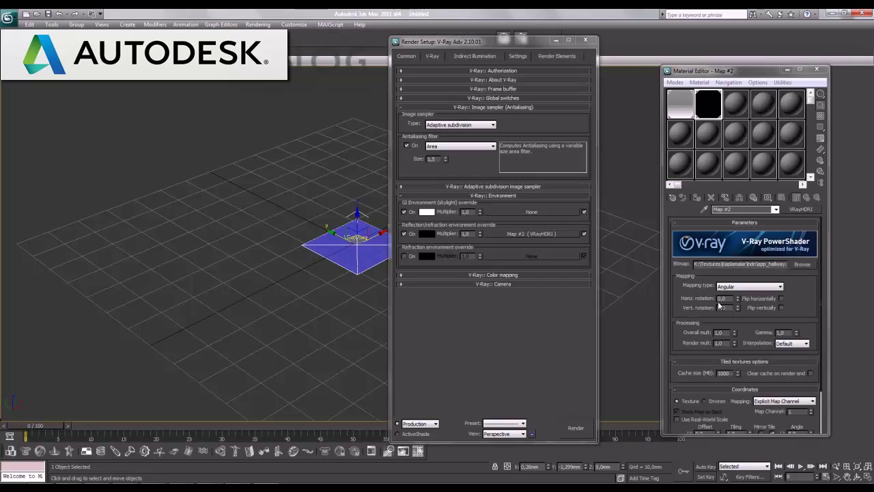
Enable GI with Light cache secondary bounces, Very low preset, 10 interp. samples and 20 light cache subdivs.
left_click(474, 56)
left_click(402, 83)
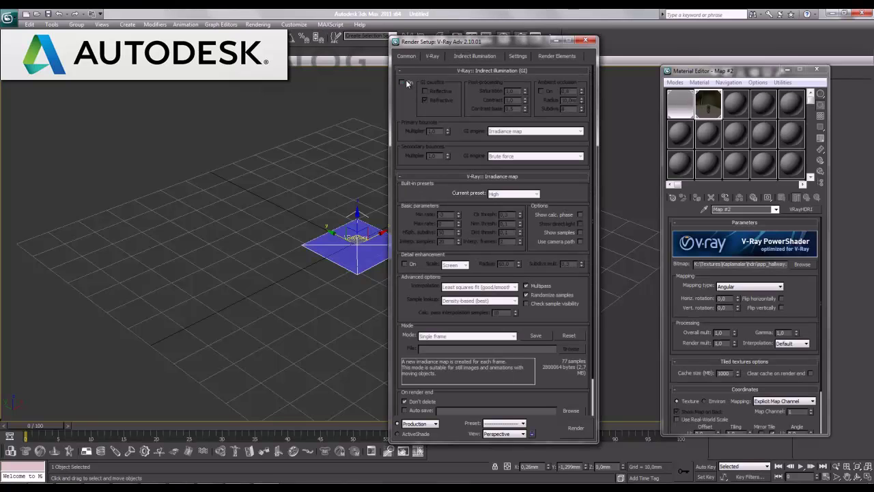
left_click(551, 157)
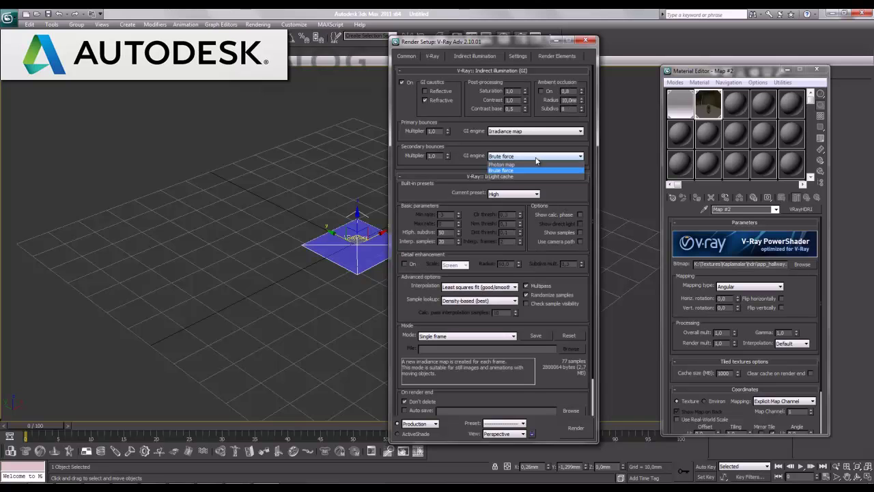
left_click(519, 180)
left_click(514, 195)
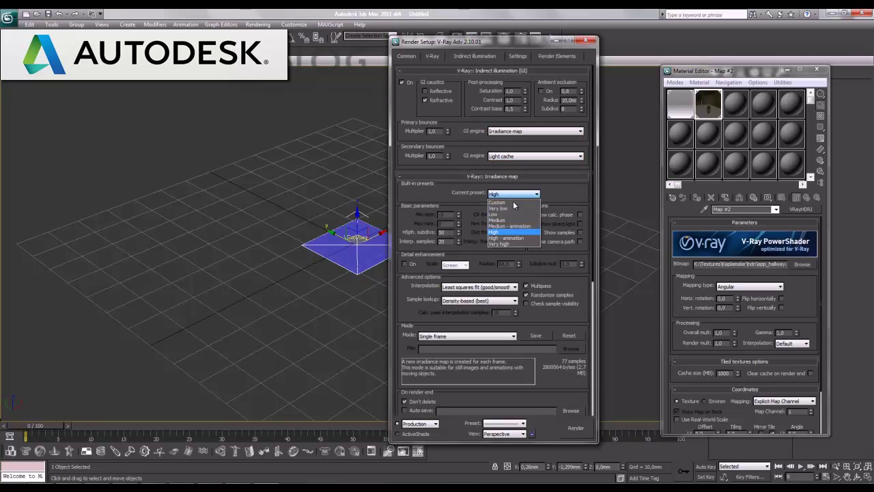
left_click(505, 206)
left_click(579, 214)
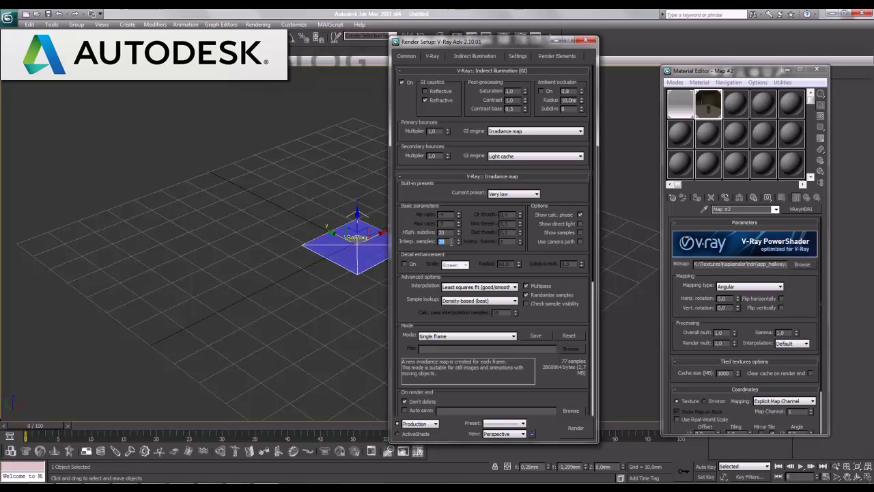
type("10")
scroll(478, 307, "down", 3)
scroll(490, 369, "down", 3)
type("20")
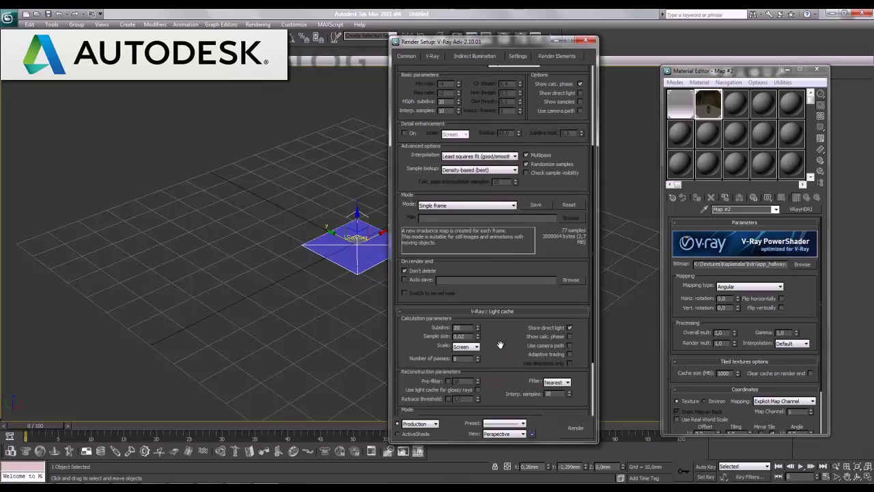
left_click(594, 43)
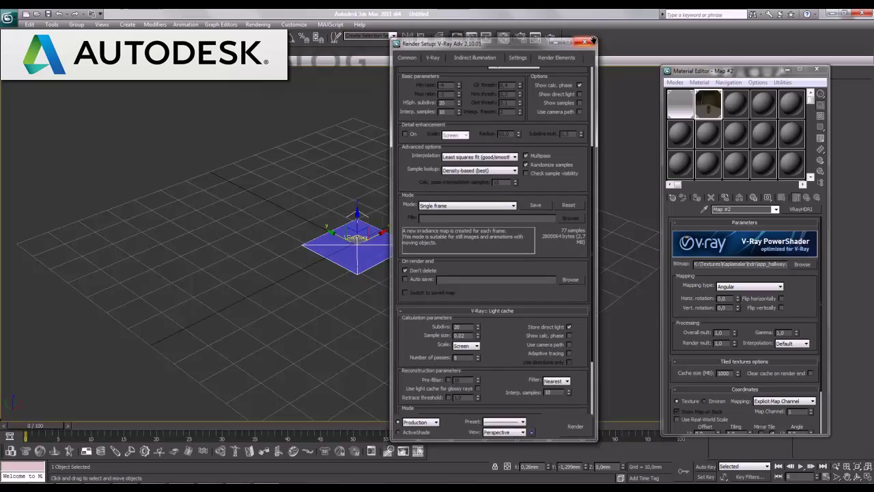
Turn material slot 03 into a VRayMtl and assign it to the VRayPlane.
left_click(735, 109)
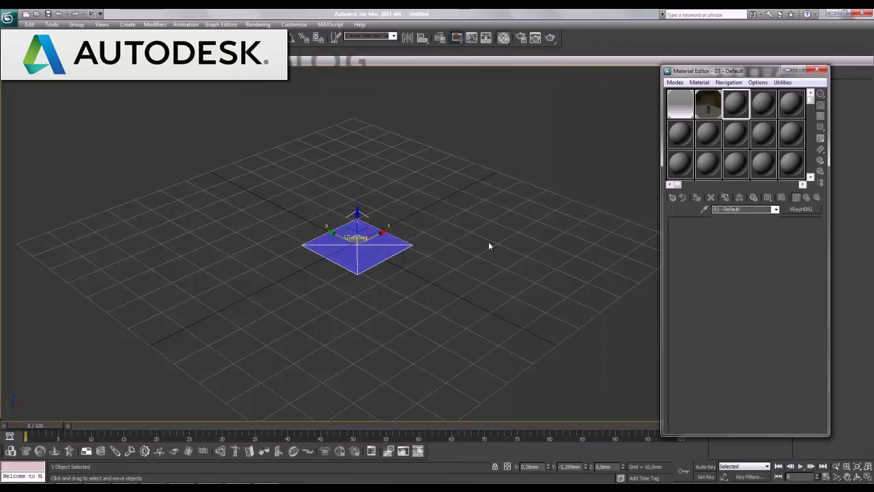
left_click(803, 210)
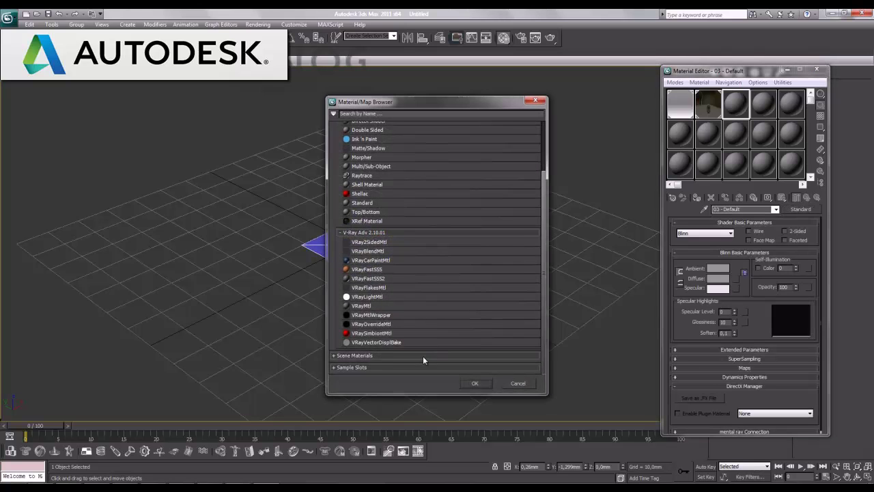
double_click(364, 306)
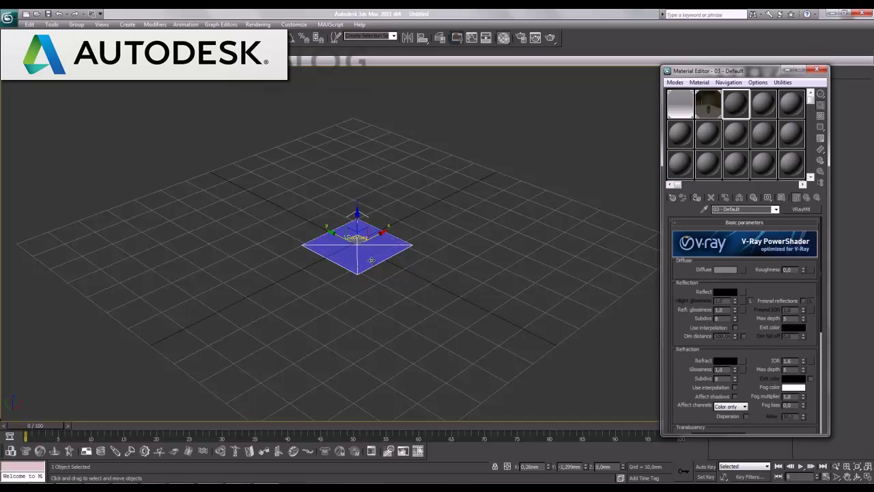
left_click(697, 198)
left_click(460, 221)
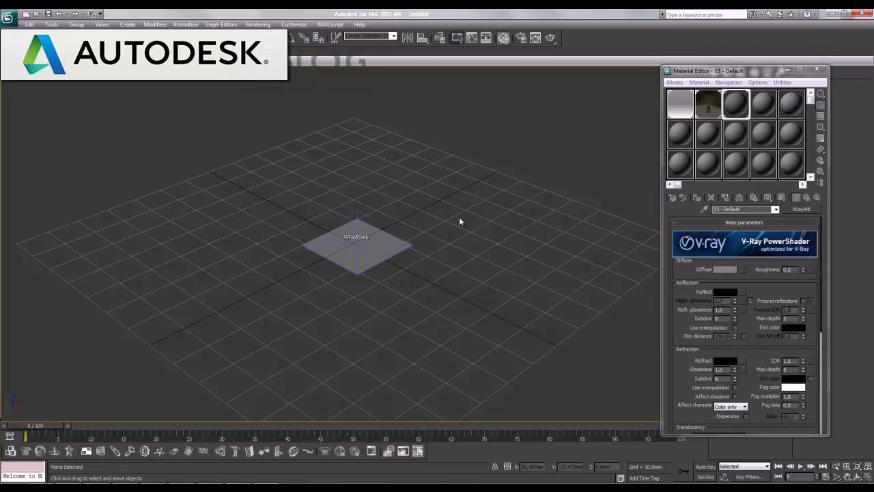
left_click(816, 69)
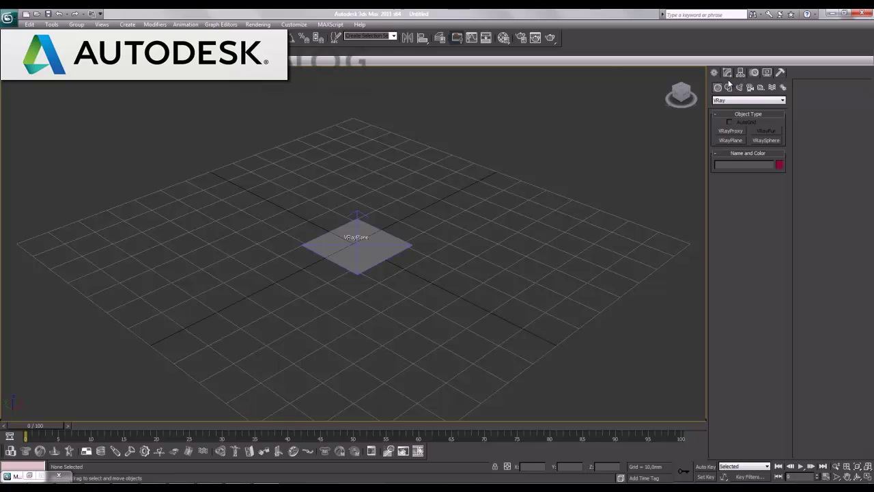
Draw a standard primitive cylinder at the centre of the VRayPlane.
left_click(730, 100)
left_click(734, 106)
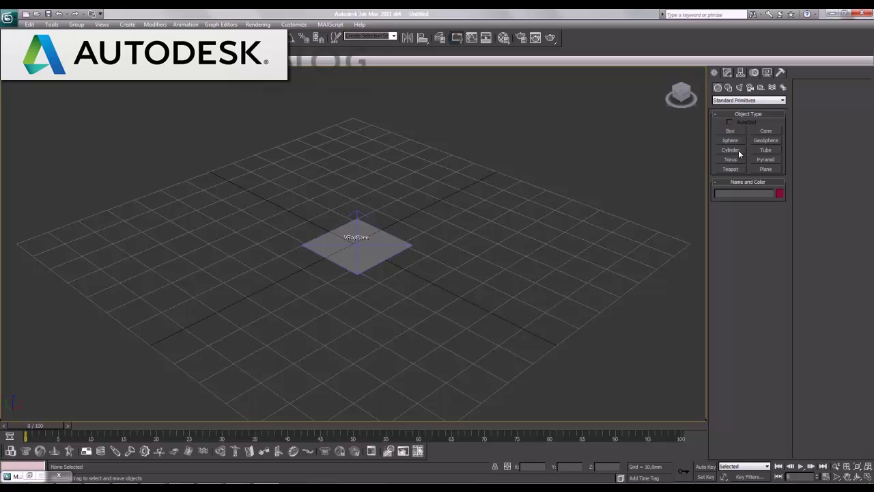
left_click(736, 151)
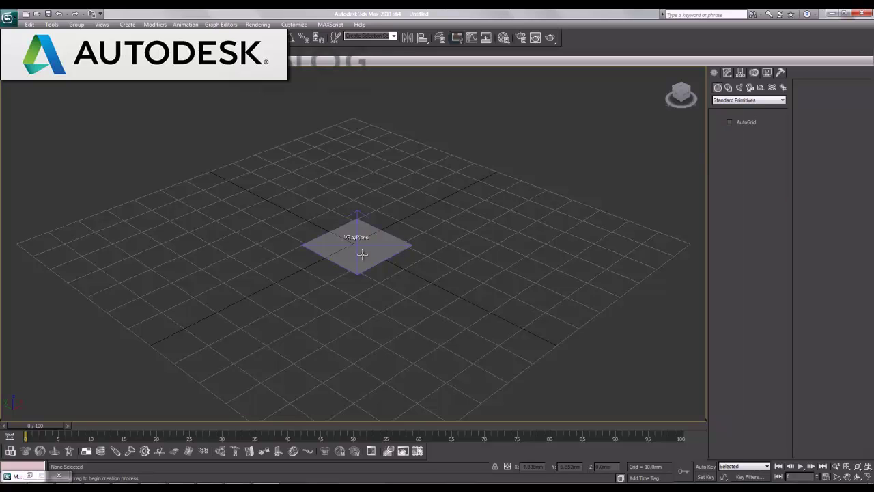
left_click_drag(357, 244, 364, 254)
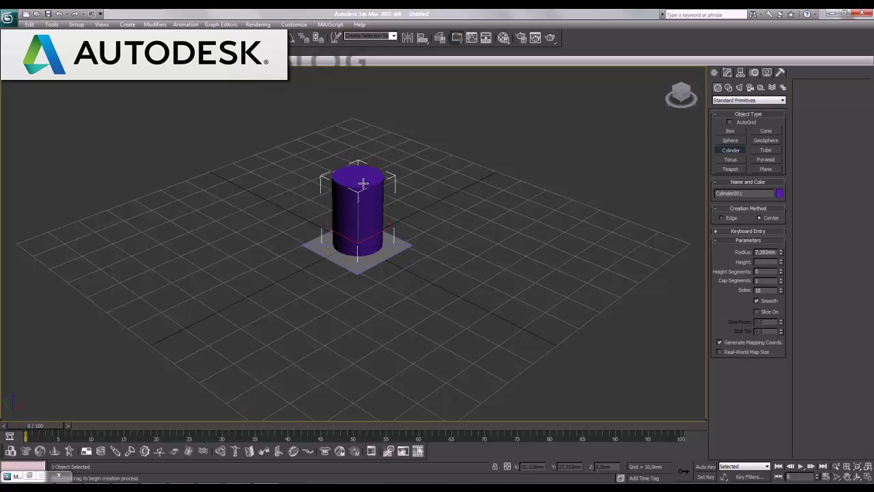
left_click(361, 164)
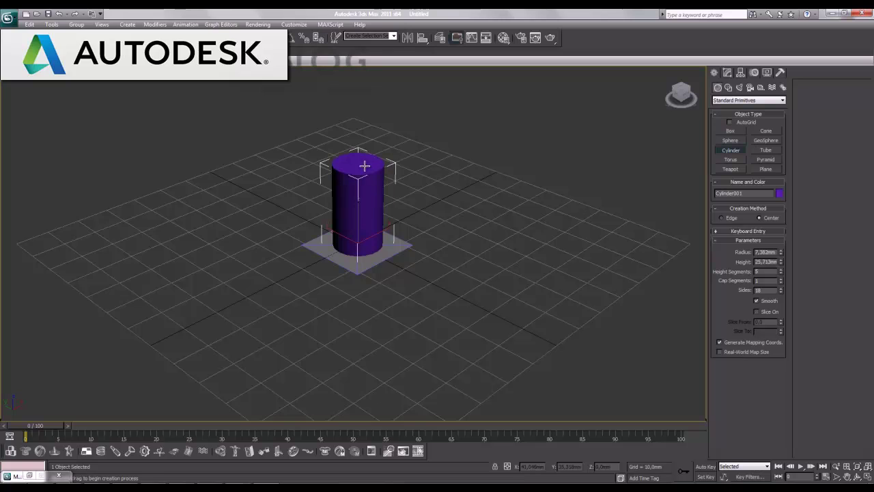
right_click(386, 182)
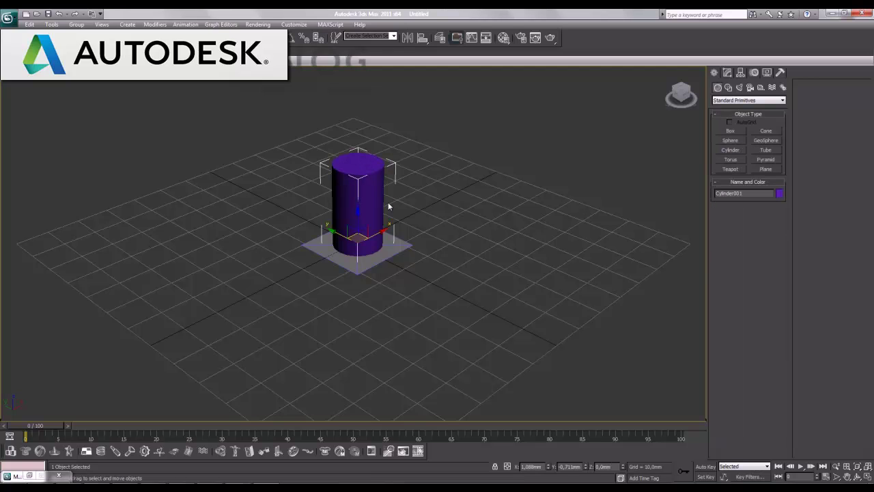
Show edged faces, shrink the cylinder radius to 2.51mm, and zoom onto it.
key("F4")
left_click(727, 72)
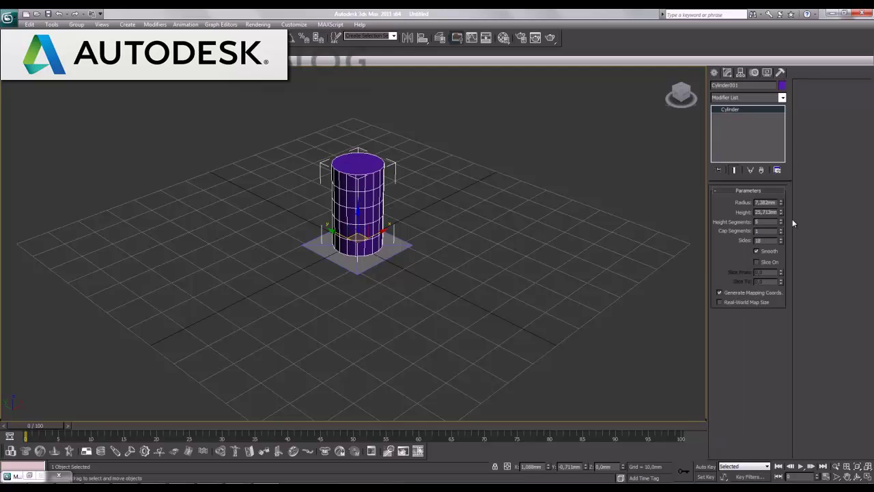
left_click_drag(781, 203, 787, 234)
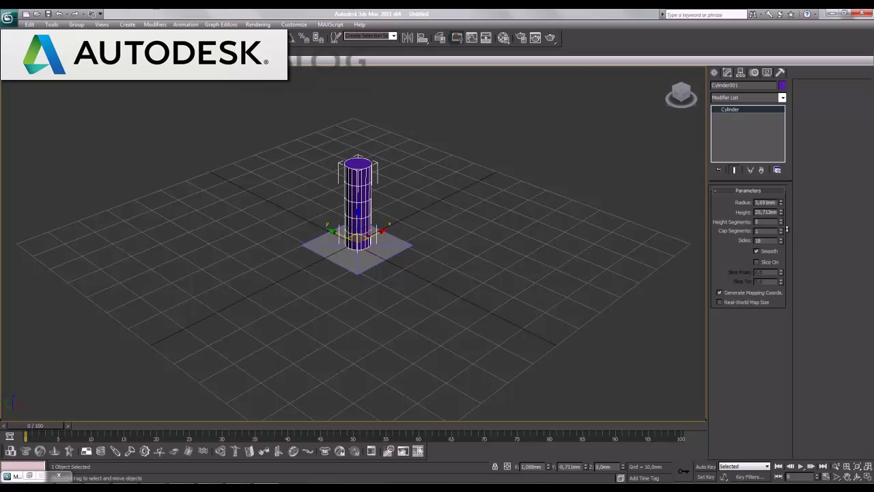
key("z")
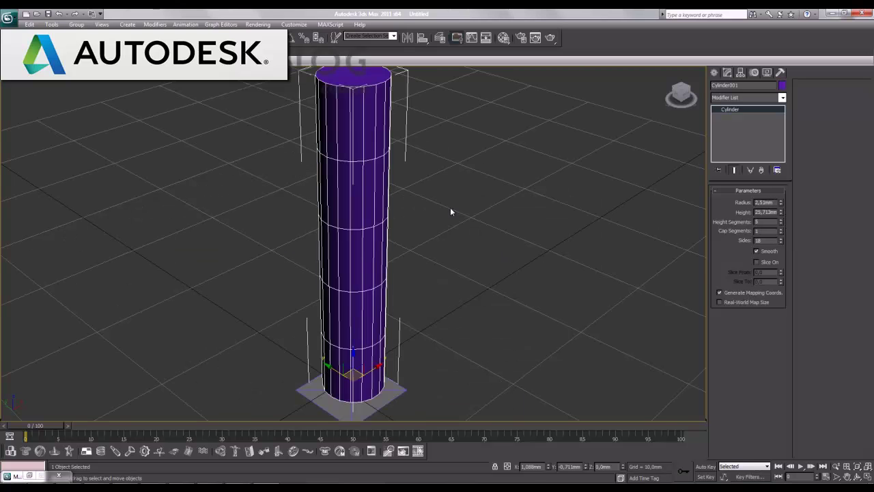
middle_click_drag(458, 151, 463, 169)
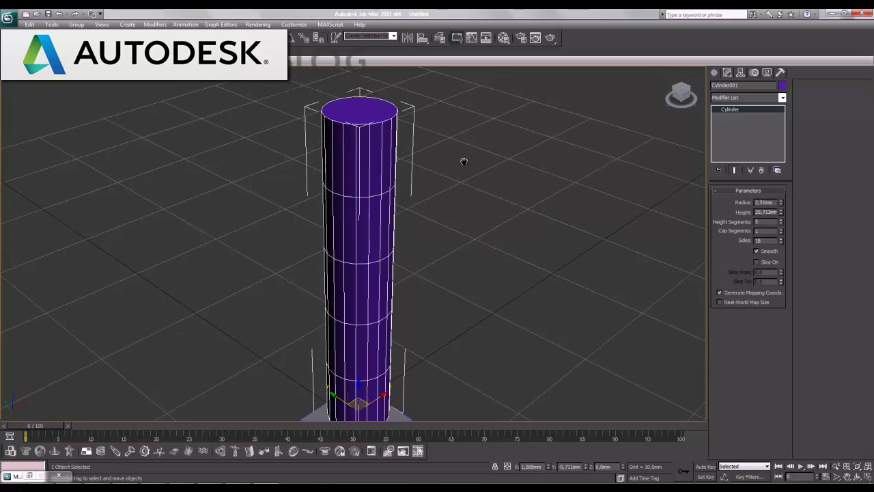
Convert the cylinder to Editable Poly and raise a horizontal edge loop higher up.
right_click(374, 168)
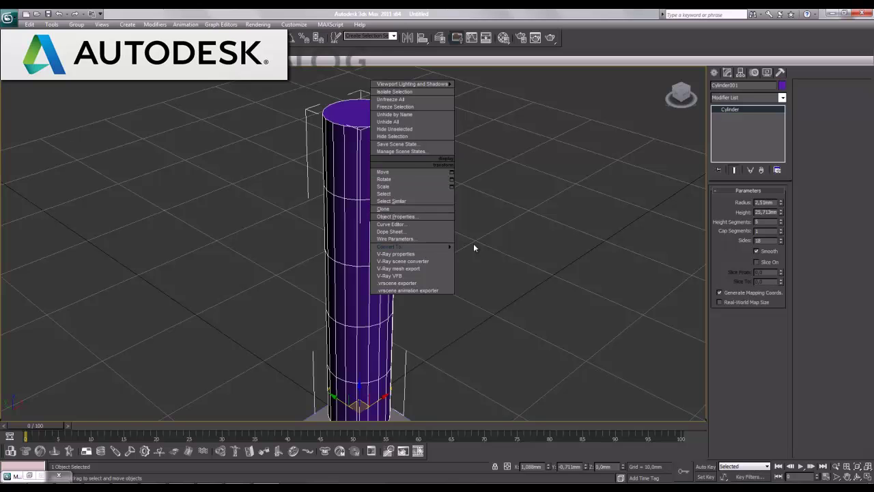
mouse_move(410, 246)
left_click(486, 256)
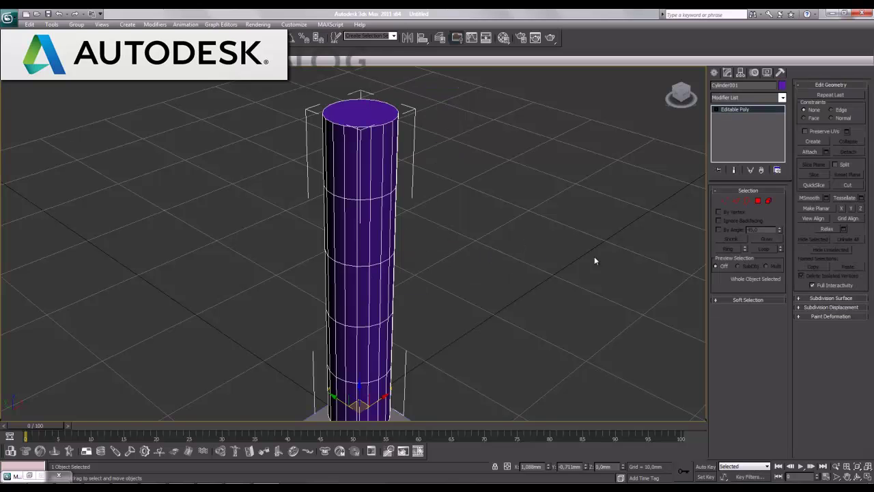
left_click(735, 200)
left_click(389, 195)
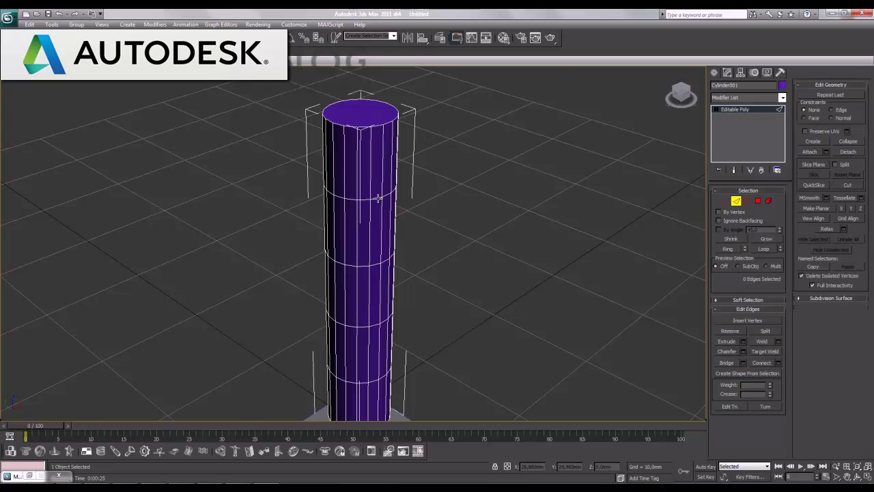
left_click(763, 249)
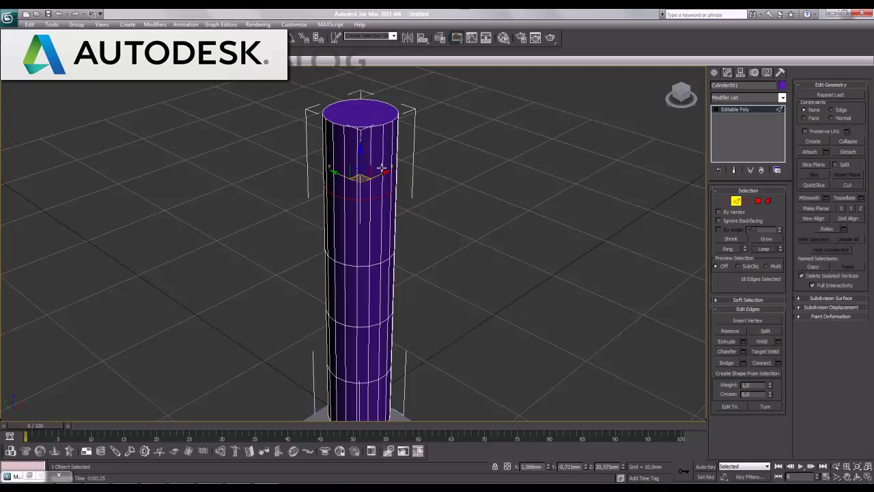
mouse_move(360, 148)
left_mouse_down()
mouse_move(373, 98)
mouse_move(618, 196)
left_mouse_up()
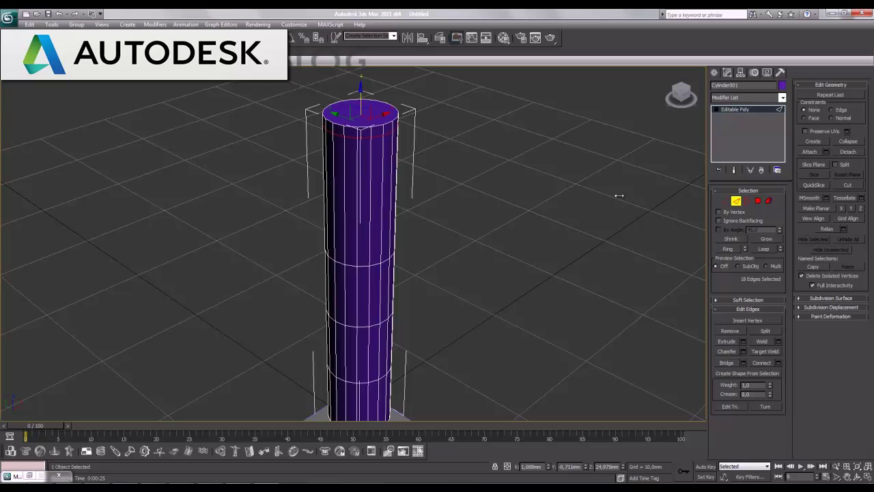
Select all 18 top polygons of the cylinder.
key("4")
middle_click_drag(513, 207, 514, 216, "alt")
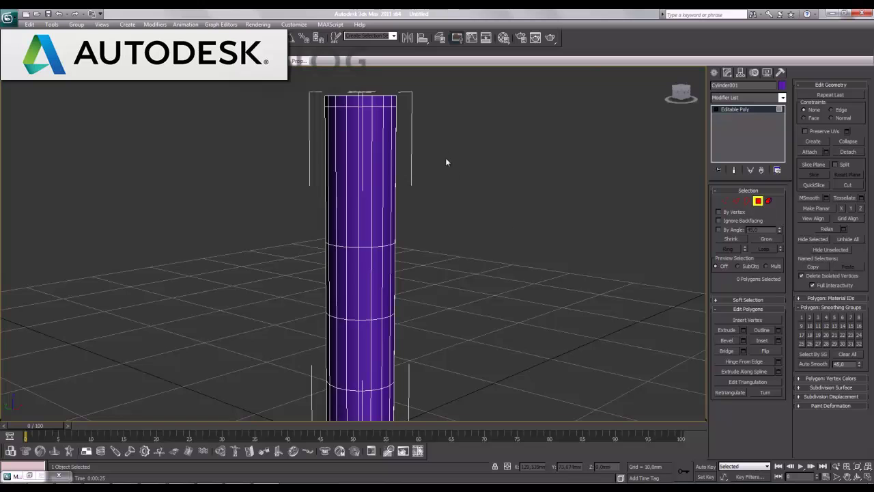
left_click_drag(404, 97, 316, 106)
mouse_move(363, 175)
middle_mouse_down("alt")
mouse_move(602, 175)
mouse_move(455, 236)
mouse_move(477, 241)
middle_mouse_up("alt")
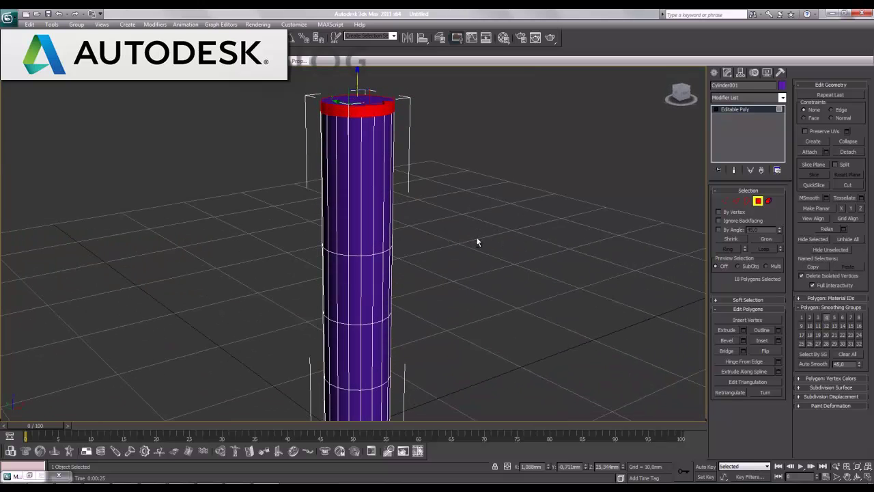
Extrude the top polygons by Local Normal about 12.569mm into a wide flat tabletop disc.
left_click(743, 331)
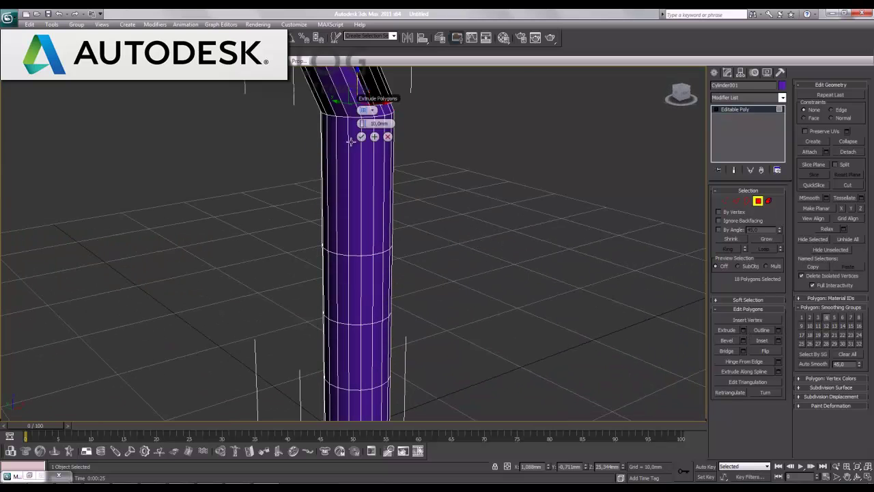
left_click(372, 110)
left_click(391, 137)
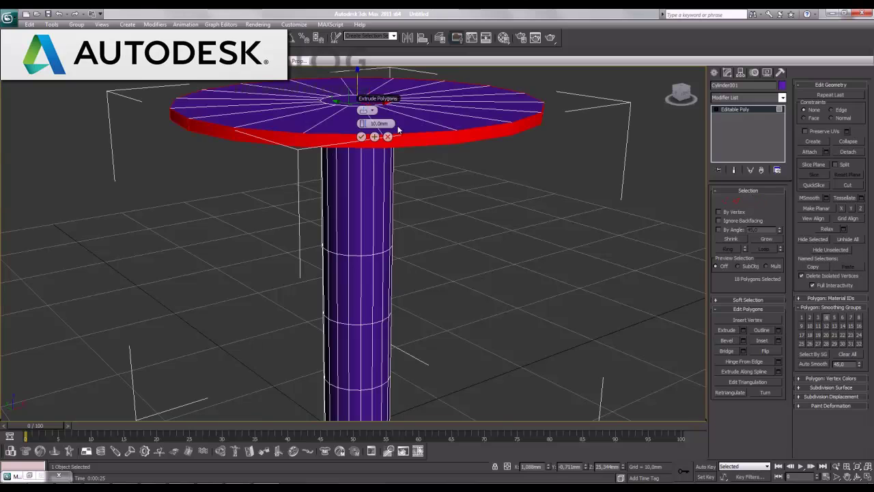
left_click_drag(362, 124, 362, 112)
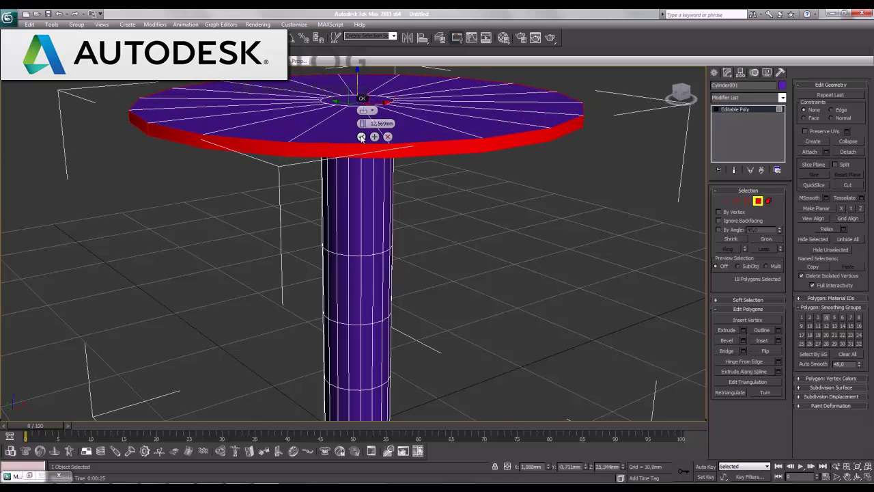
left_click(361, 137)
middle_click_drag(430, 172, 444, 201, "alt")
scroll(444, 201, "down", 3)
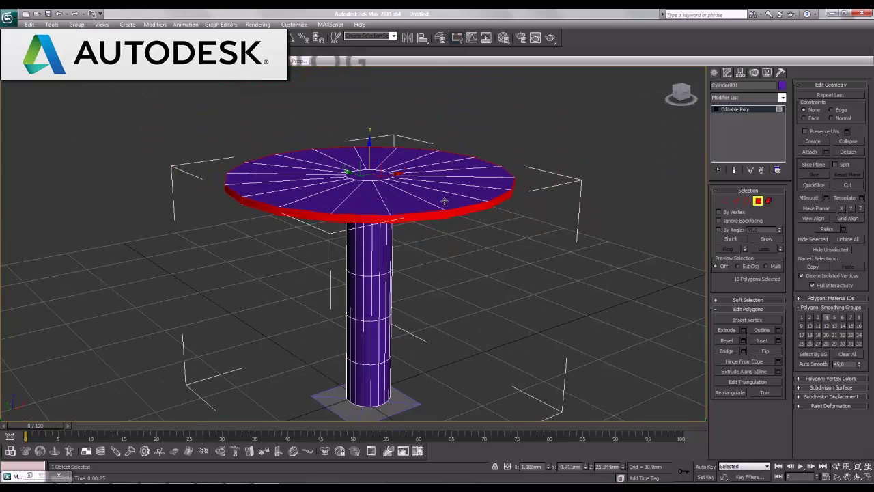
mouse_move(440, 240)
middle_mouse_down("alt")
mouse_move(444, 203)
mouse_move(438, 209)
middle_mouse_up("alt")
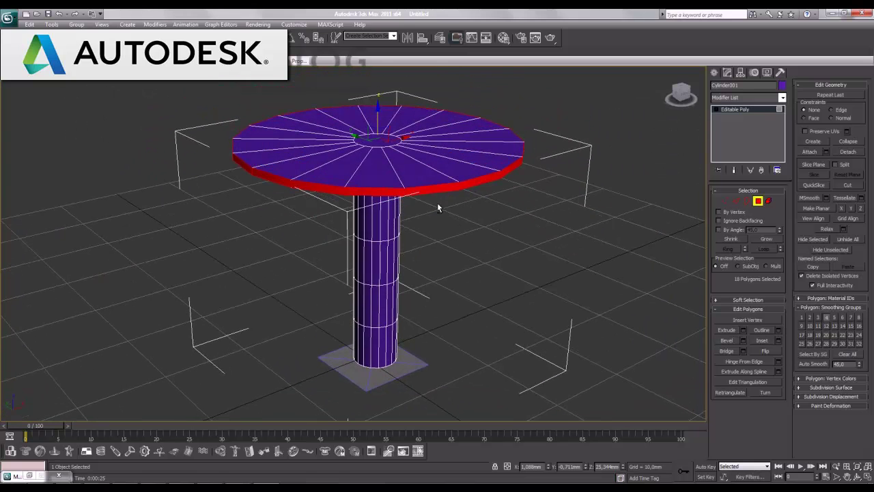
Exit polygon editing, deselect the table, and maximize the Top view with the grid hidden.
left_click(757, 201)
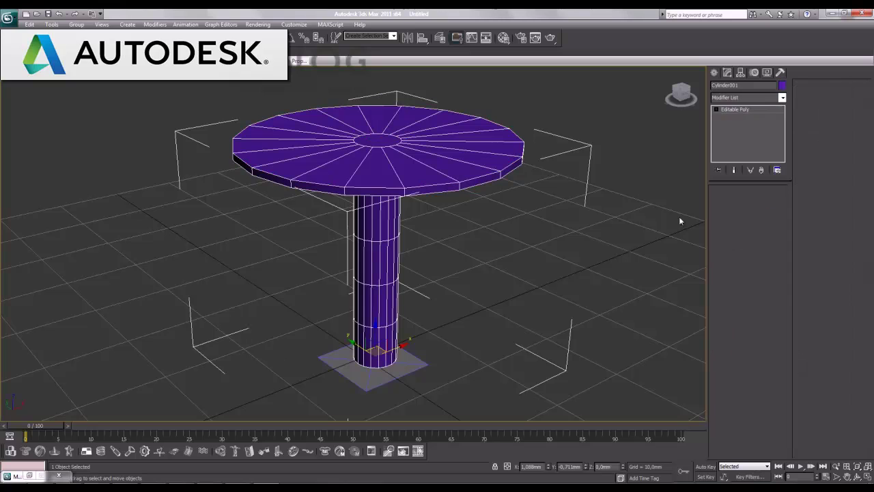
left_click(527, 219)
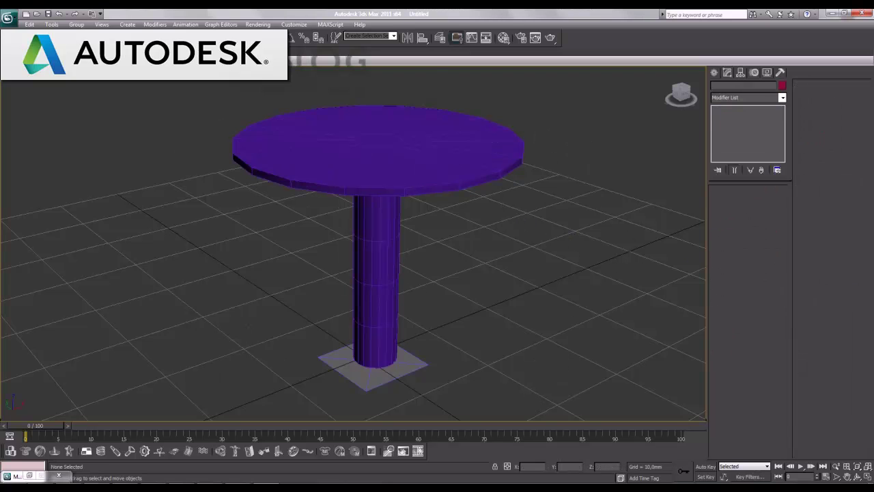
left_click(867, 475)
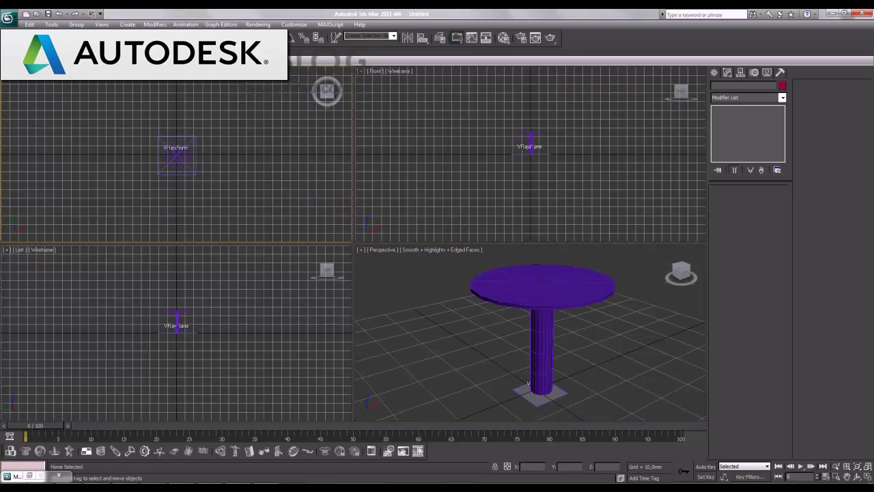
left_click(867, 476)
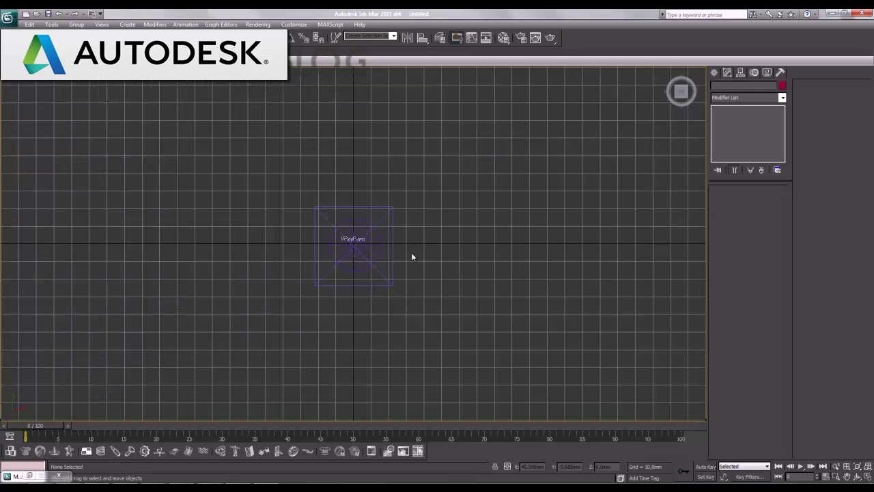
key("g")
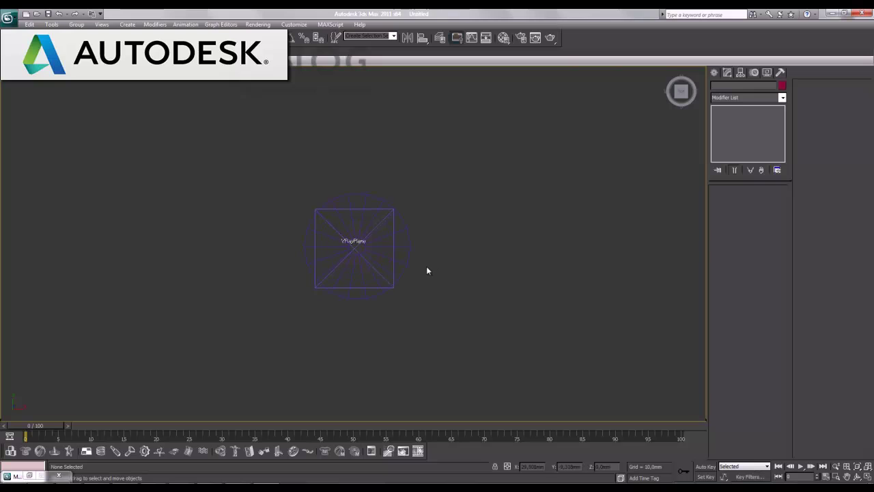
Draw a Plane primitive over the VRayPlane in the Top view.
left_click(715, 72)
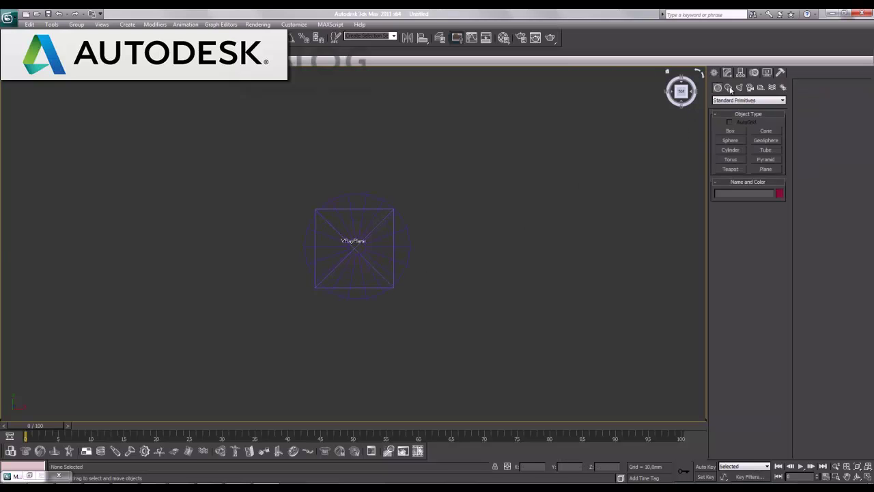
left_click(762, 169)
left_click_drag(280, 180, 436, 318)
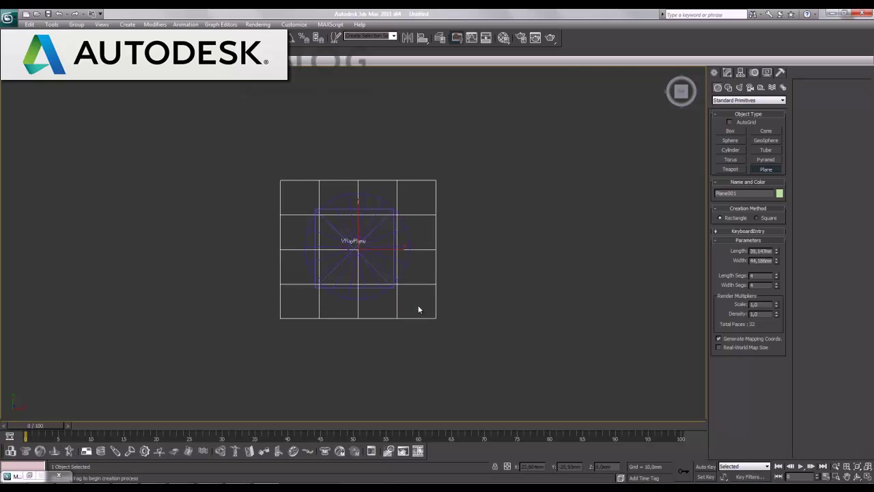
right_click(419, 310)
Move the plane up above the tabletop and frame both in the maximized Perspective view.
left_click(867, 476)
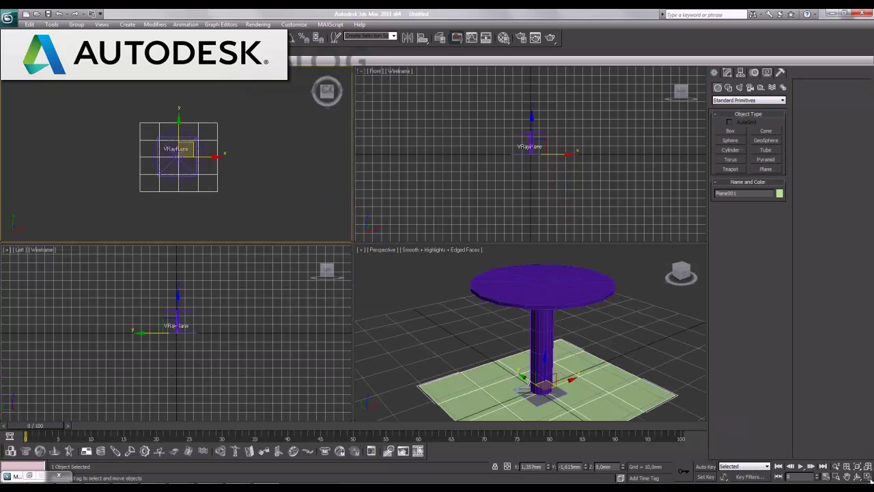
left_click_drag(532, 128, 532, 93)
right_click(646, 355)
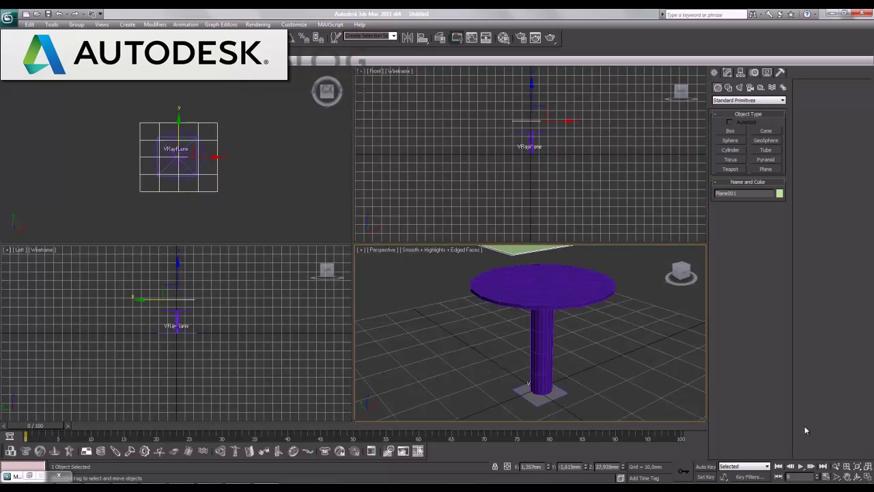
left_click(867, 476)
middle_click_drag(562, 260, 561, 296)
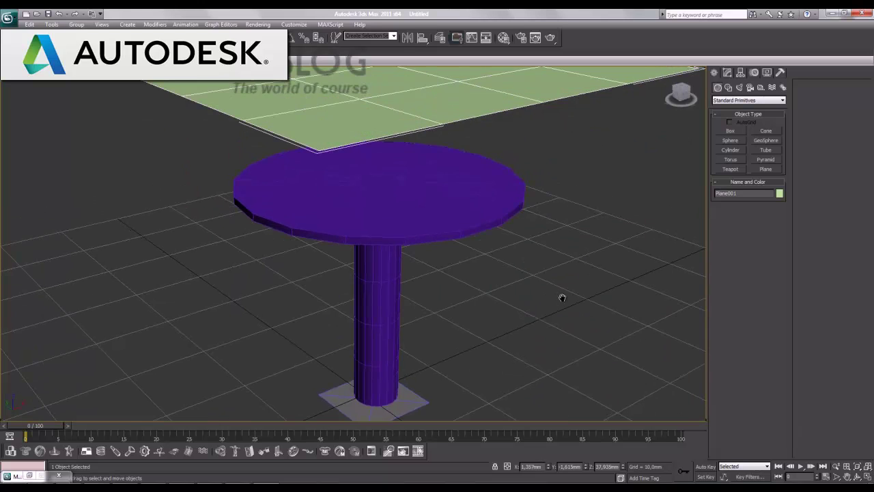
scroll(460, 232, "down", 3)
middle_click_drag(460, 232, 464, 250)
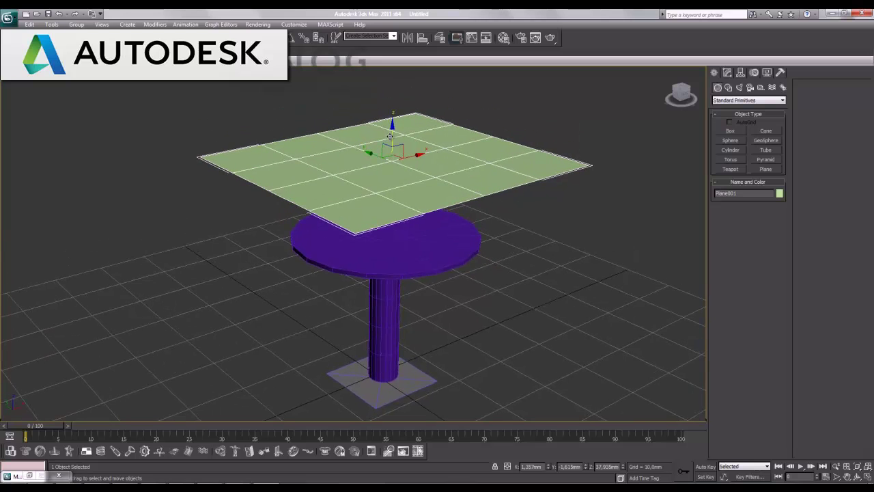
Raise the plane higher above the tabletop and put the pedestal table in a rigid-body collection.
left_click_drag(390, 136, 390, 119)
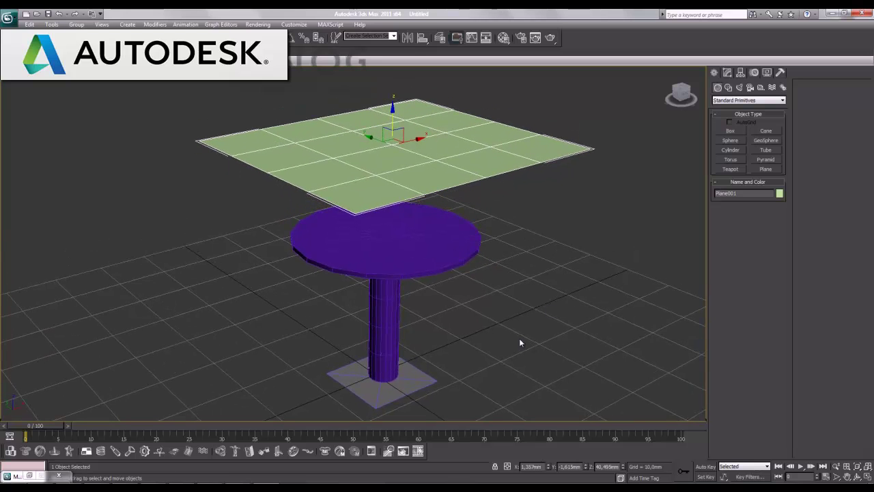
left_click(457, 189)
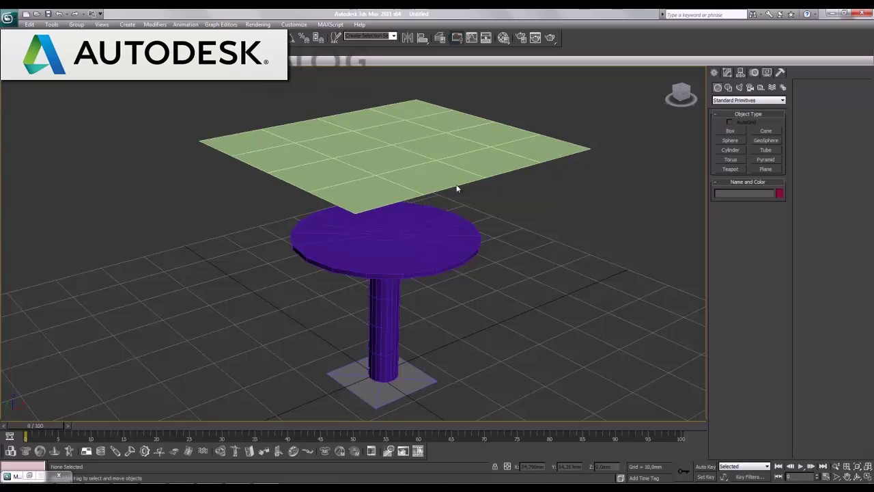
left_click(430, 256)
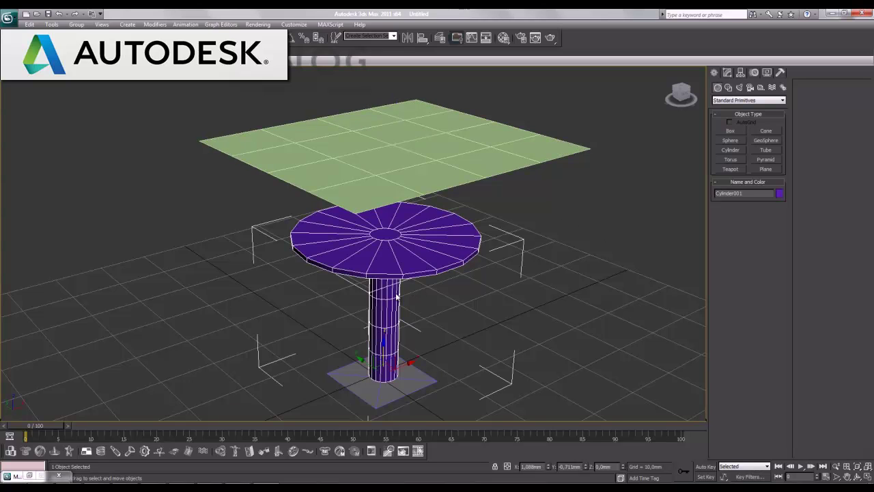
left_click(11, 451)
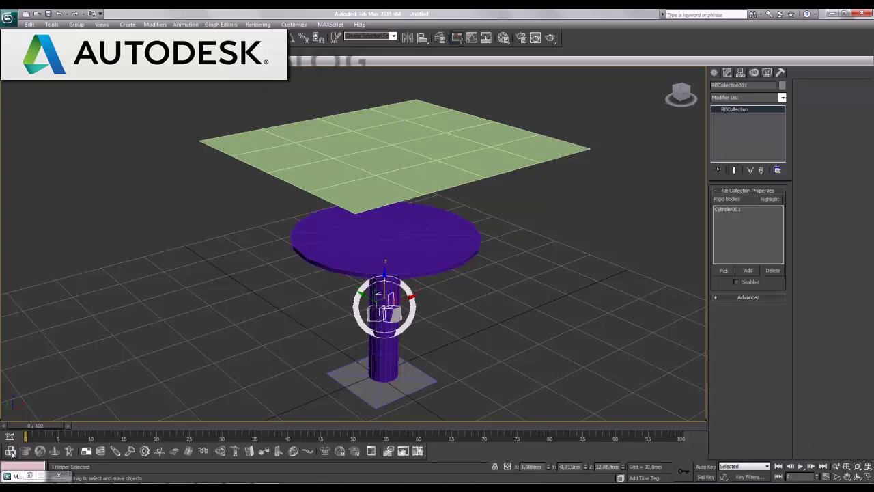
Add a reactor Cloth modifier to Plane001, gather it into a cloth collection, and show the reactor utility.
left_click(499, 155)
left_click(782, 97)
key("r")
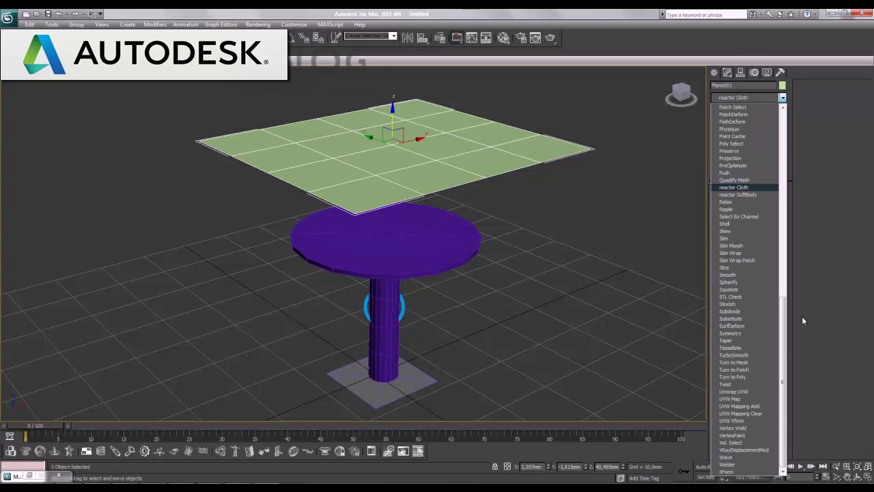
left_click(742, 187)
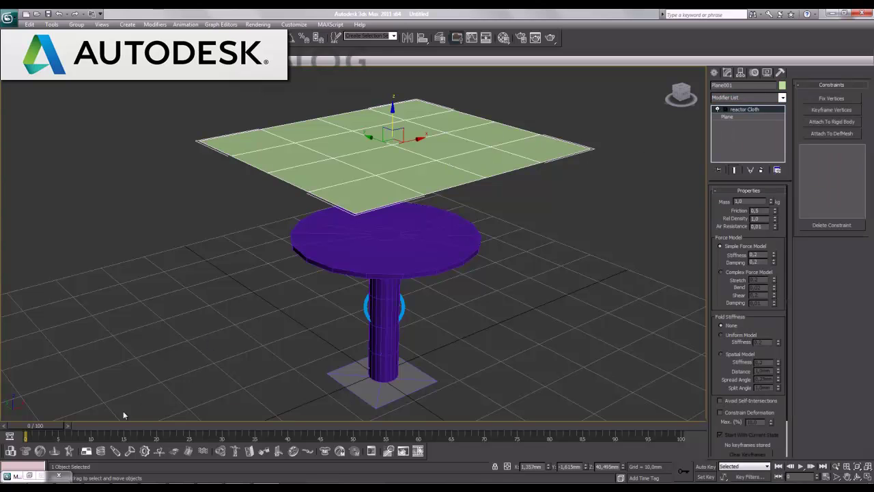
left_click(25, 451)
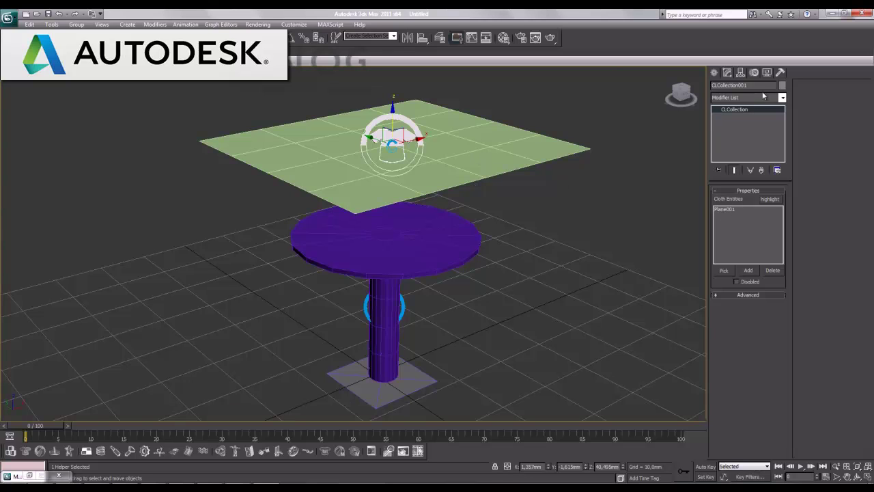
left_click(781, 72)
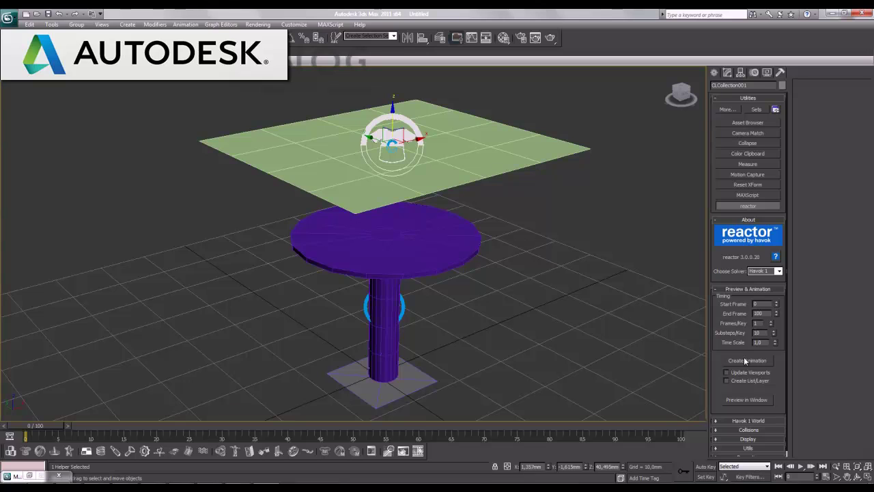
Create the reactor cloth animation, then scrub and orbit to inspect the drape.
left_click(747, 360)
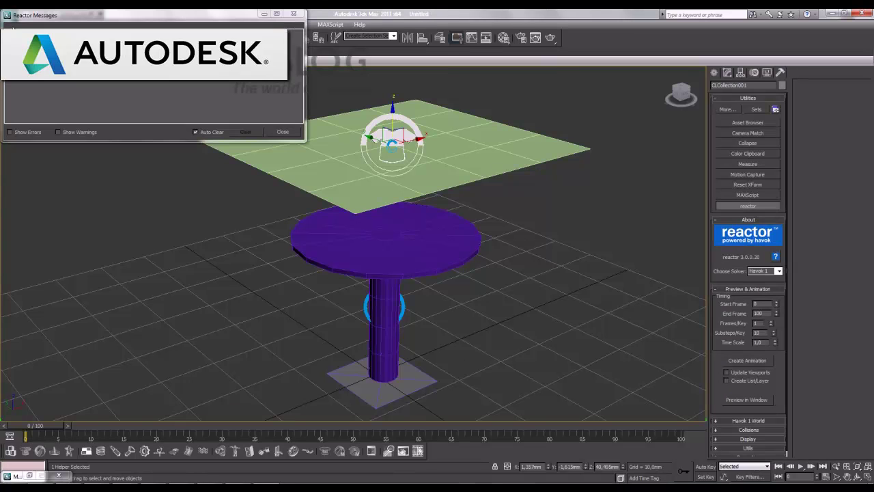
left_click(282, 132)
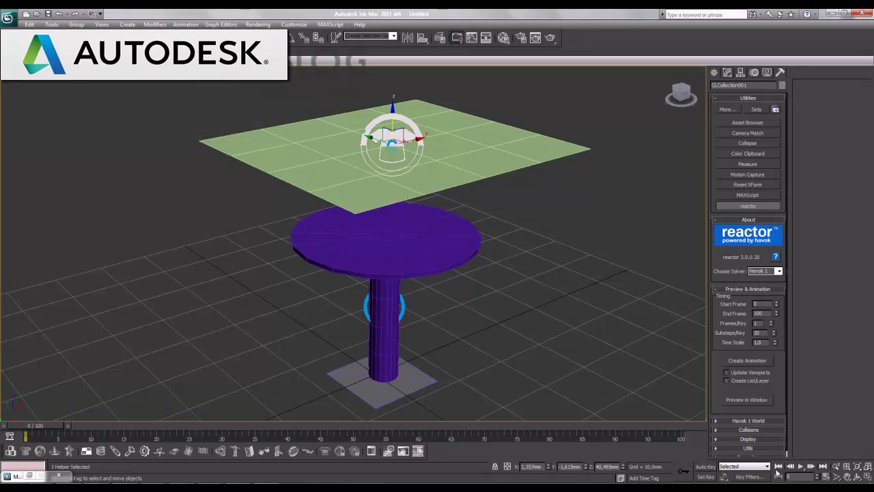
mouse_move(37, 426)
left_mouse_down()
mouse_move(246, 463)
mouse_move(582, 466)
left_mouse_up()
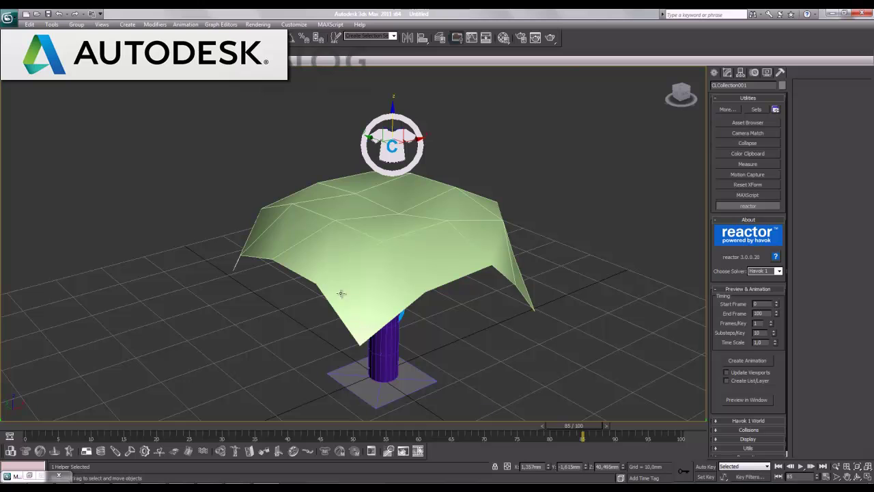
mouse_move(417, 331)
middle_mouse_down("alt")
mouse_move(472, 303)
mouse_move(430, 323)
mouse_move(389, 308)
mouse_move(389, 317)
mouse_move(450, 331)
middle_mouse_up("alt")
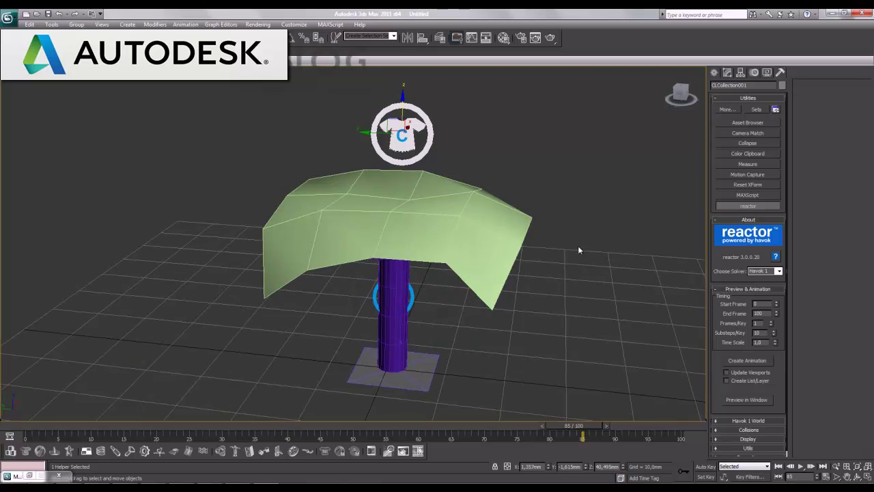
middle_click_drag(622, 273, 584, 287, "alt")
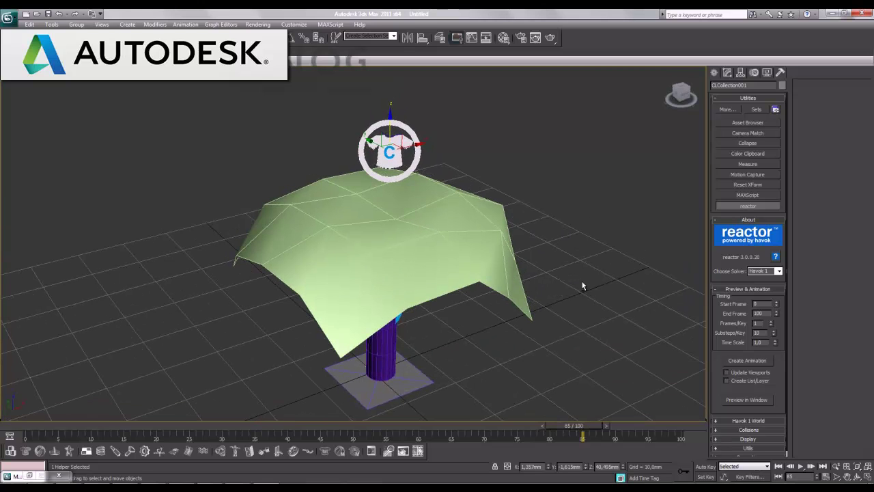
Delete the draped cloth plane and its cloth collection helper.
left_click(590, 338)
left_click(422, 211)
key("Delete")
left_click(390, 154)
key("Delete")
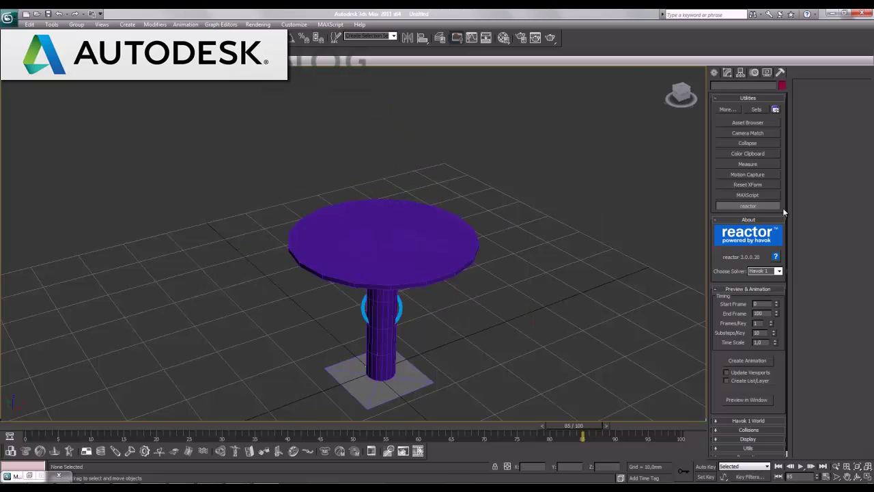
Draw a new plane in the Top viewport and centre it over the table.
left_click(714, 72)
left_click(775, 171)
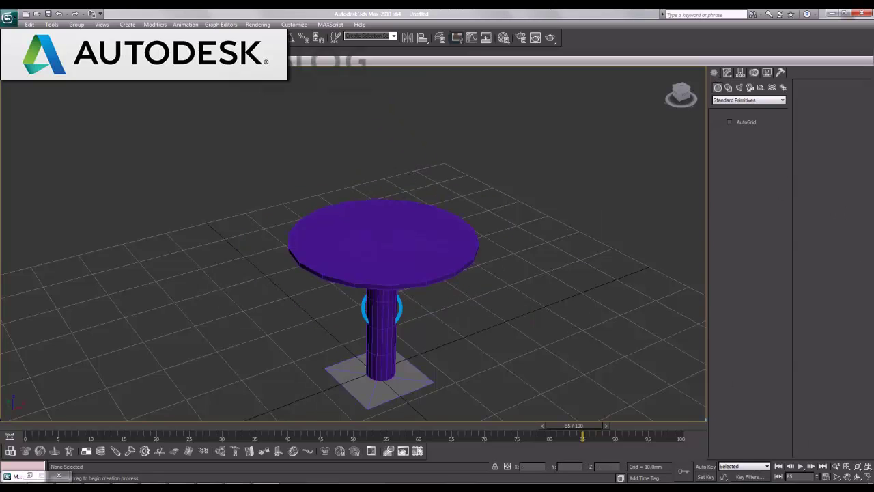
key("alt+w")
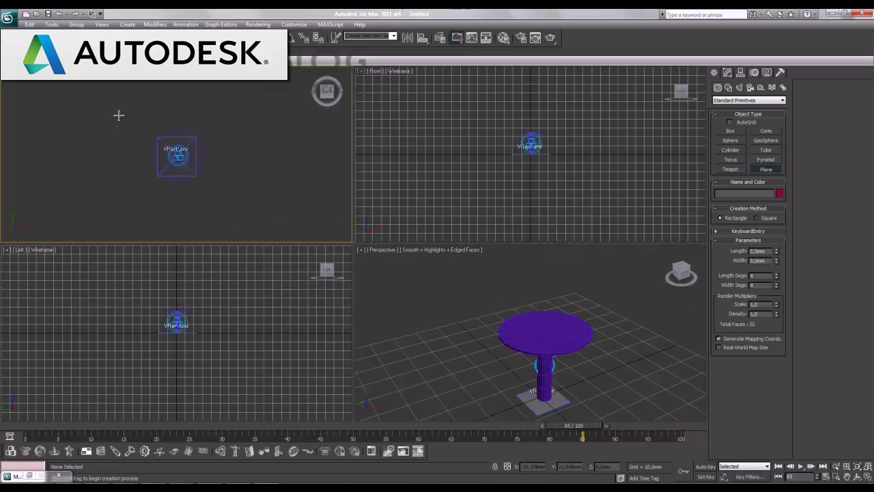
mouse_move(108, 100)
left_mouse_down()
mouse_move(271, 231)
mouse_move(189, 178)
left_mouse_up()
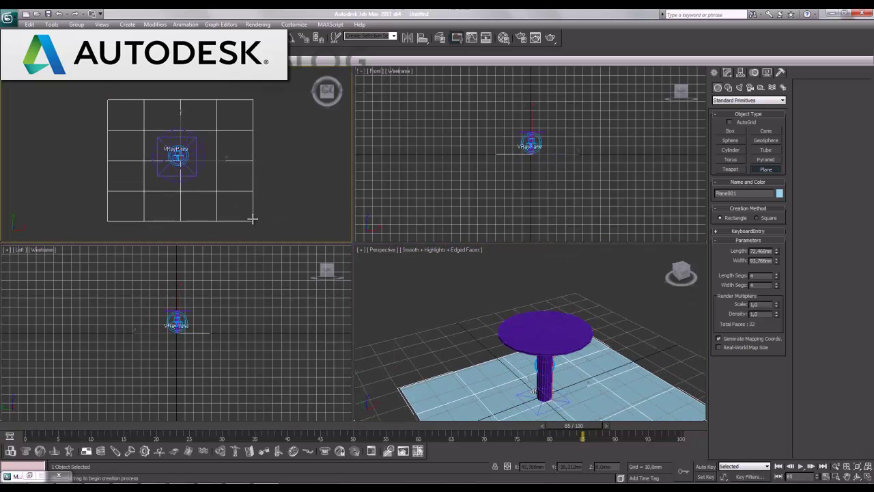
key("w")
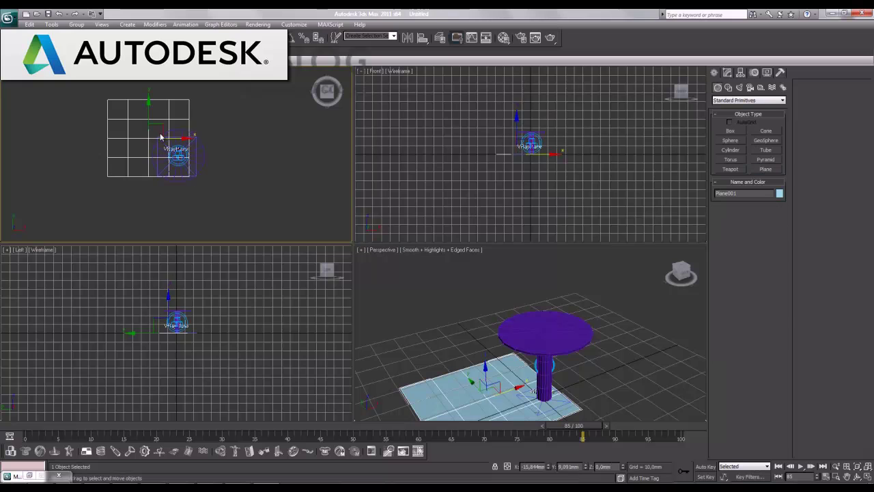
left_click_drag(160, 122, 191, 141)
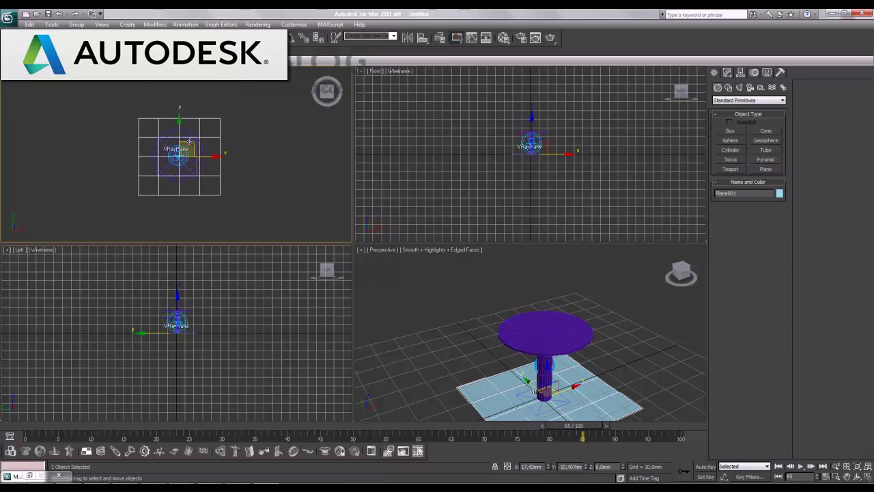
Raise the plane above the tabletop in Front view, then maximize the Perspective view.
left_click(530, 126)
left_click_drag(530, 126, 536, 98)
right_click(630, 339)
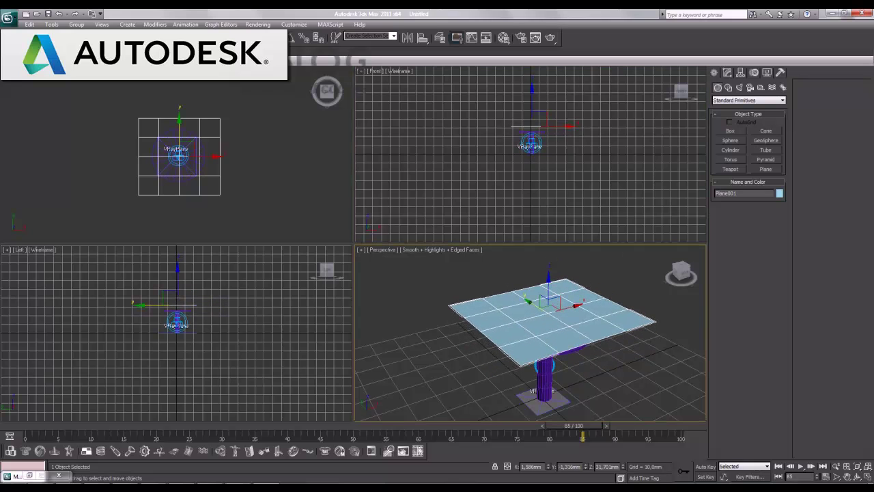
left_click(867, 476)
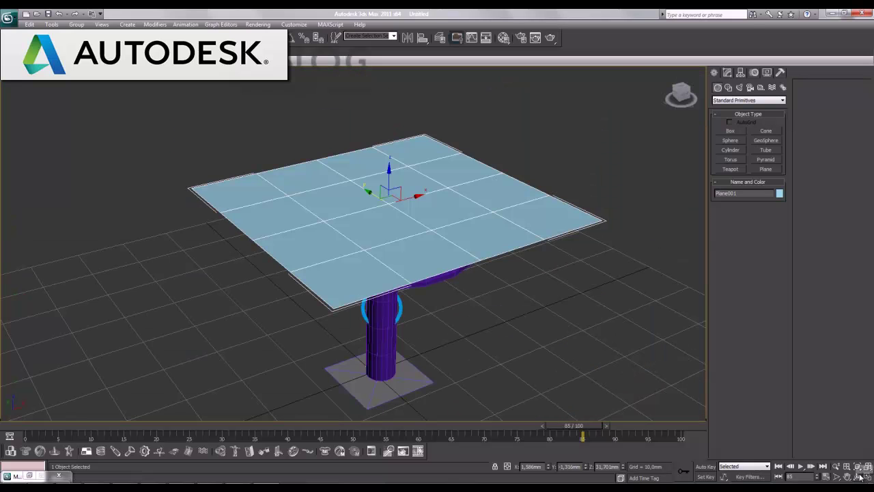
Set the plane's length and width segments to 16.
left_click(727, 71)
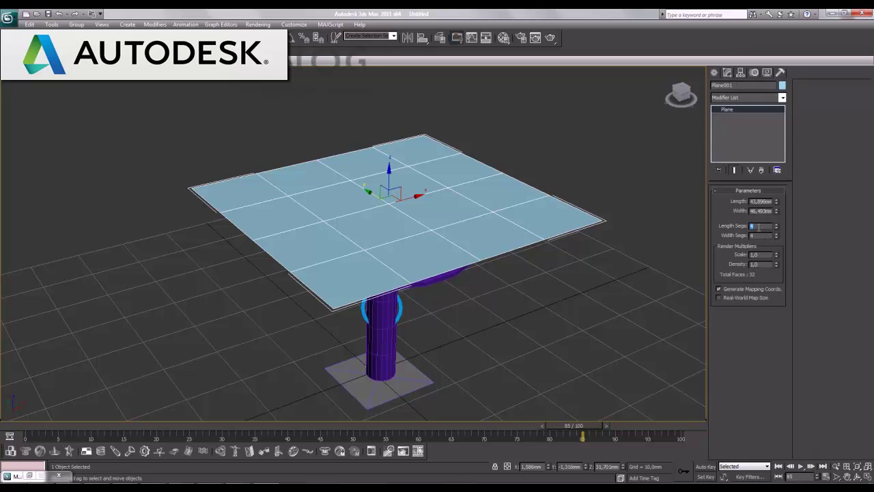
key("Tab")
type("16")
key("Return")
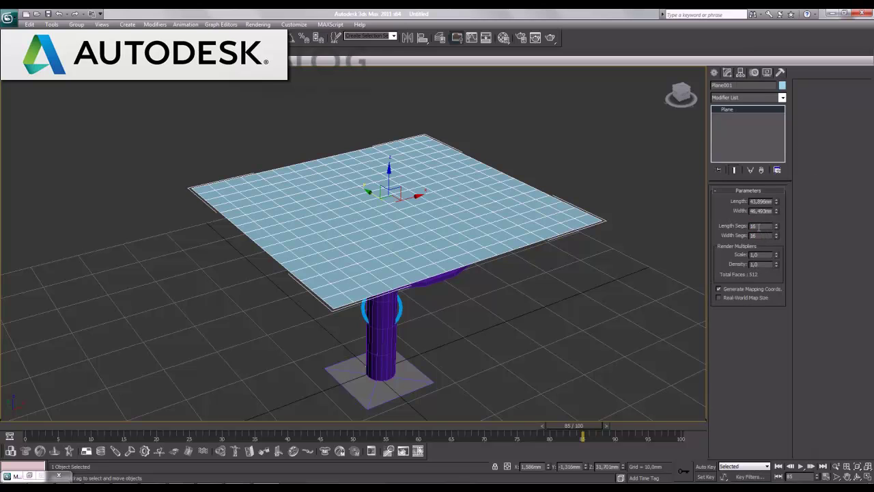
scroll(528, 258, "down", 3)
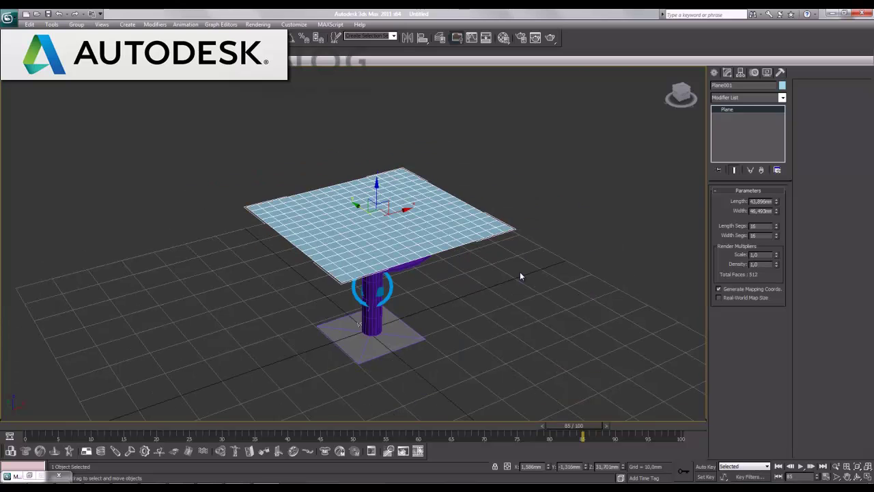
middle_click_drag(519, 276, 525, 290)
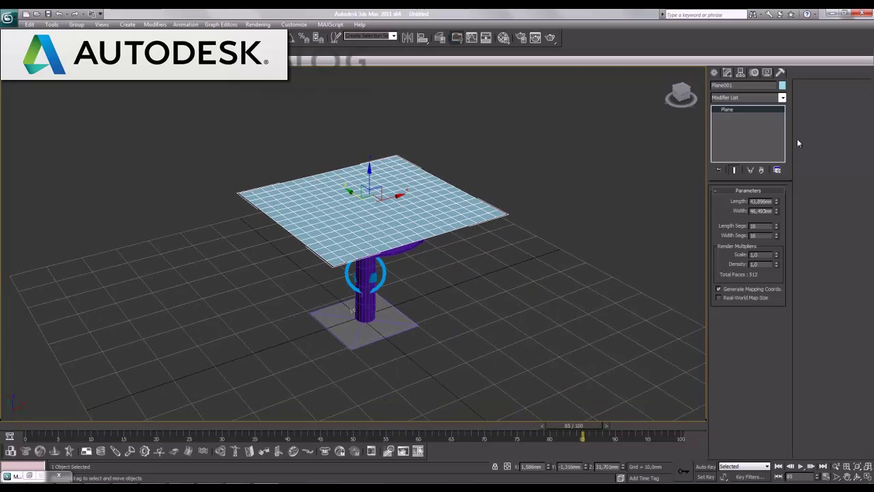
Make the plane reactor cloth in a new cloth collection and create the simulation animation.
left_click(783, 97)
key("r")
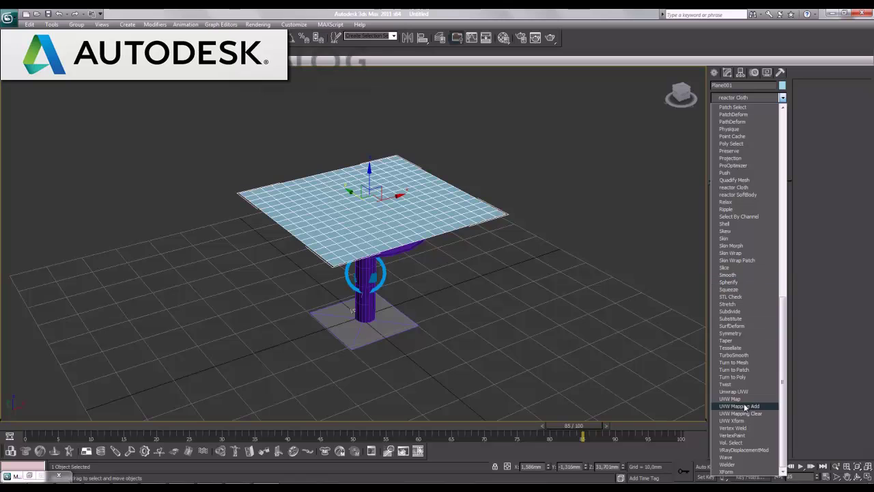
left_click(742, 190)
left_click(25, 450)
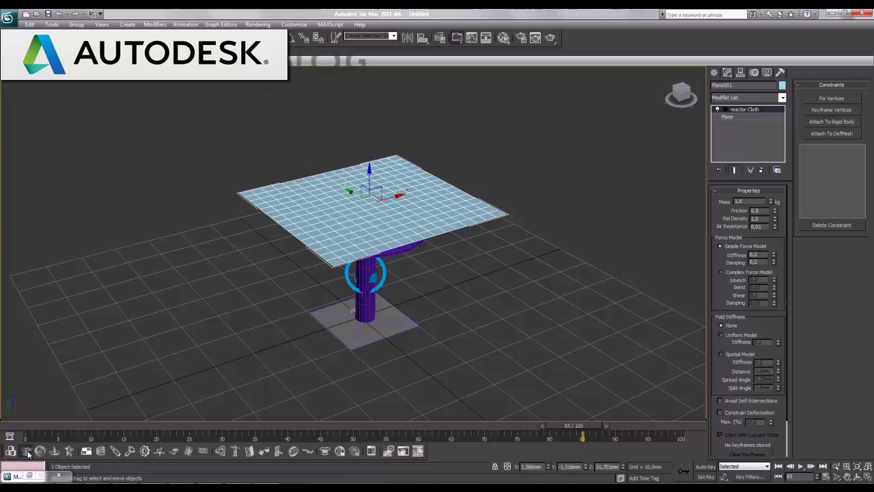
left_click(781, 73)
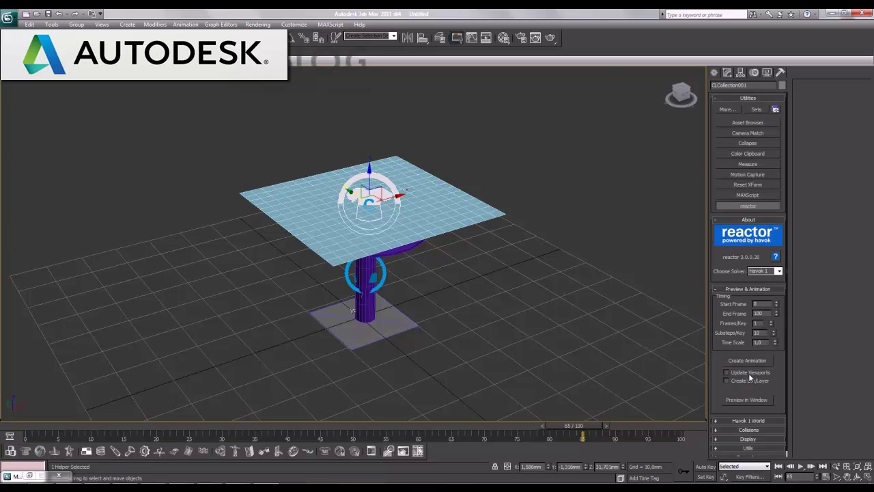
left_click(746, 360)
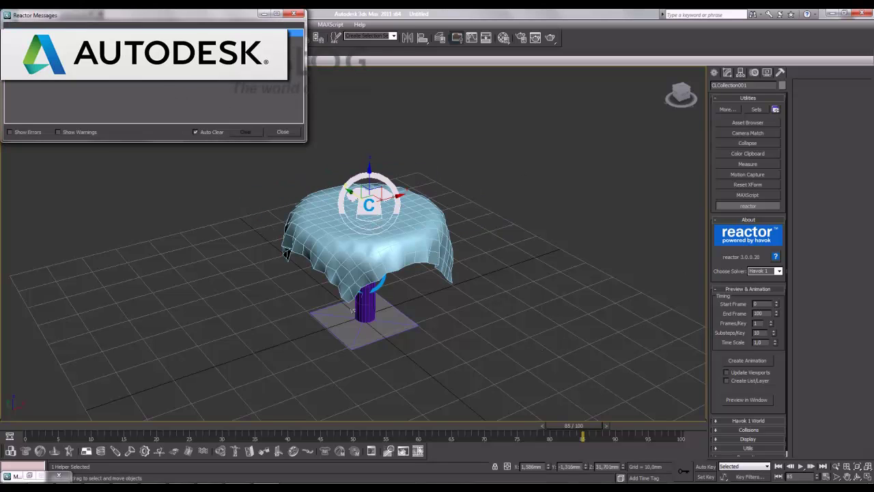
Play back the cloth drape, stop and rewind to frame 0, then bring up the Material Editor.
left_click(281, 132)
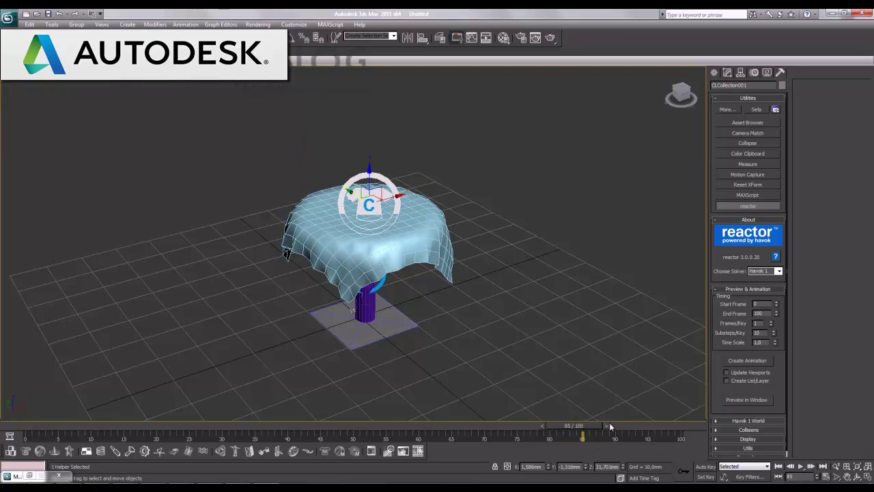
left_click(777, 466)
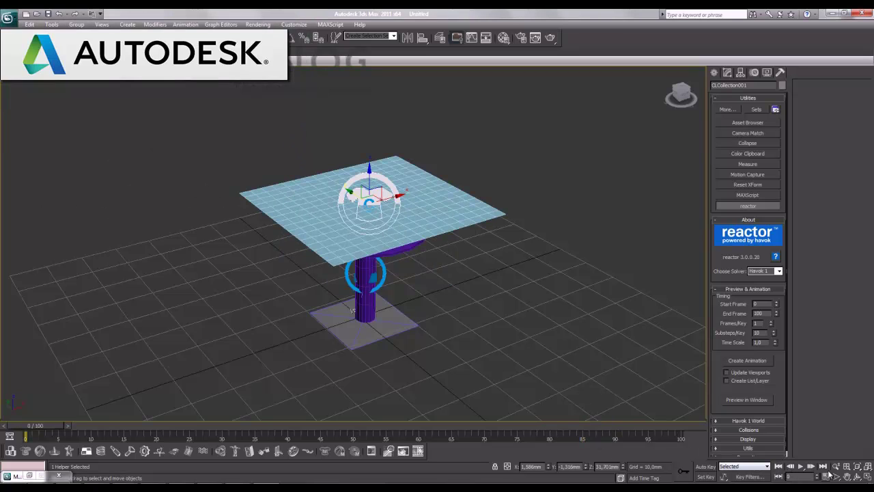
left_click(801, 466)
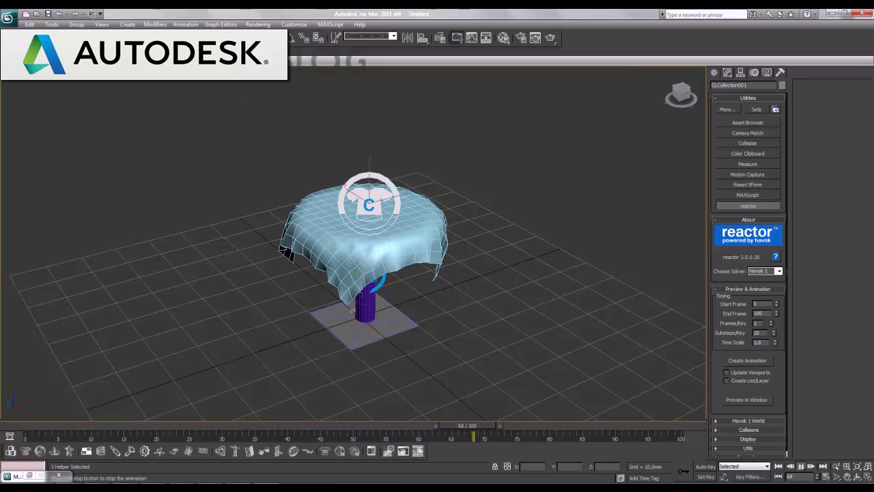
left_click(802, 466)
left_click(778, 467)
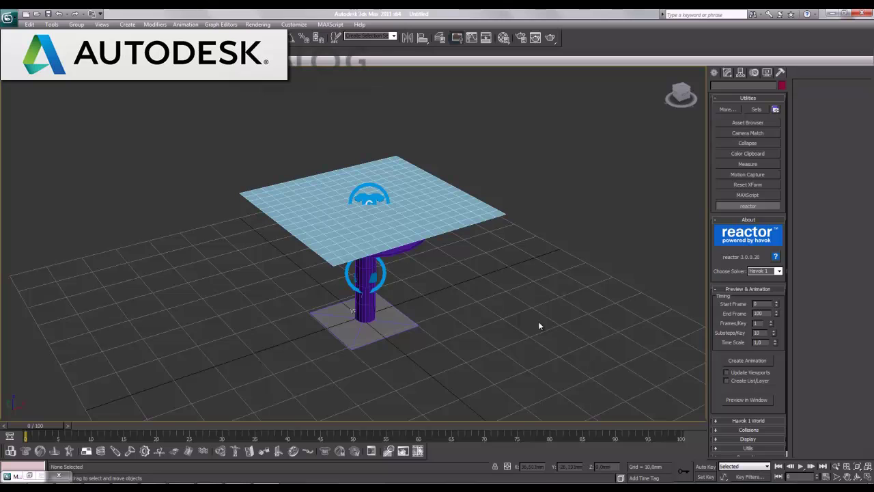
key("m")
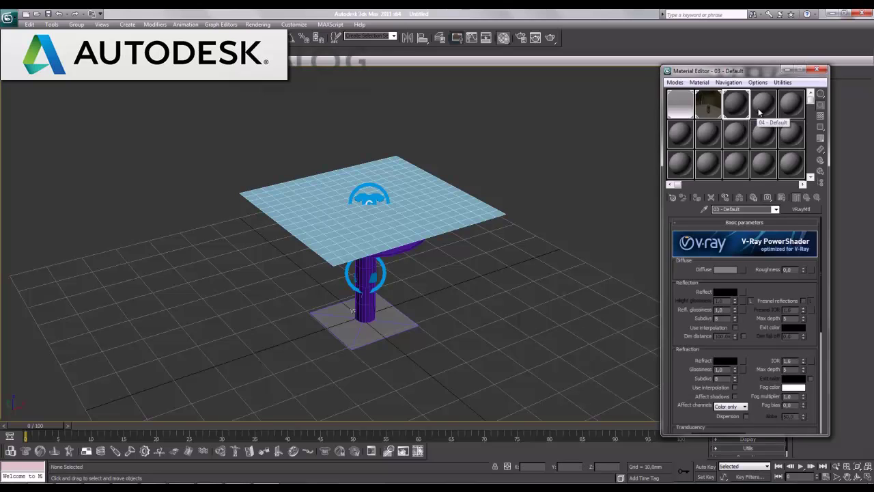
Make slot 4 a VRayMtl with a Falloff diffuse map and assign it to the tablecloth plane.
left_click(763, 103)
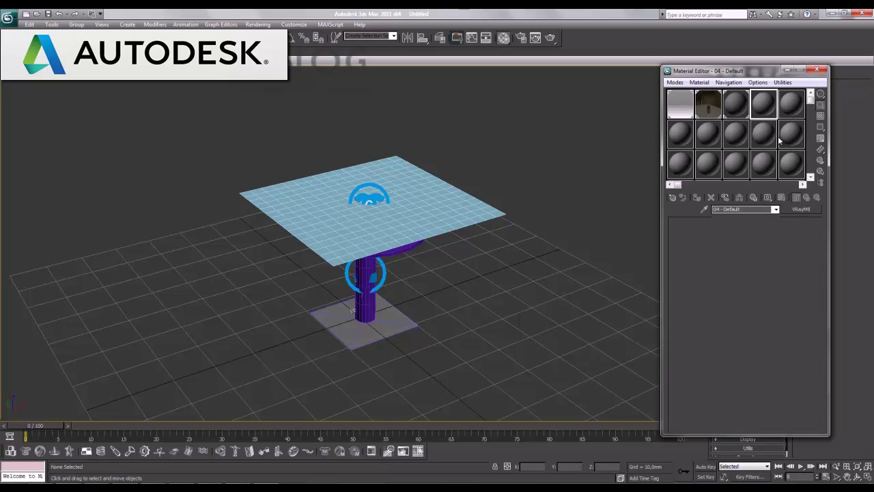
left_click(800, 209)
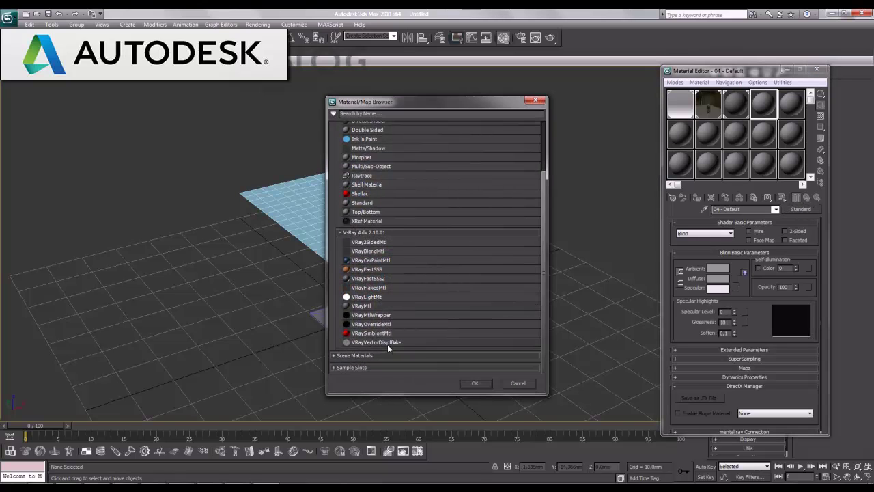
double_click(375, 306)
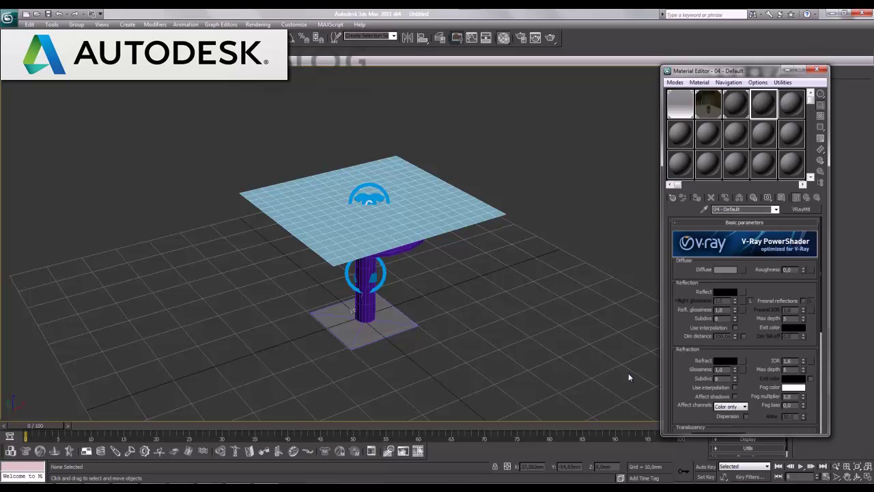
left_click(742, 269)
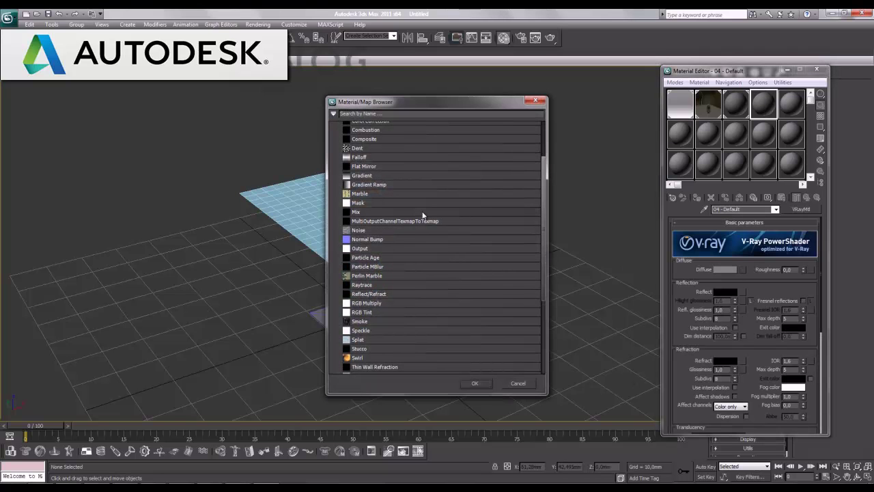
scroll(427, 213, "up", 2)
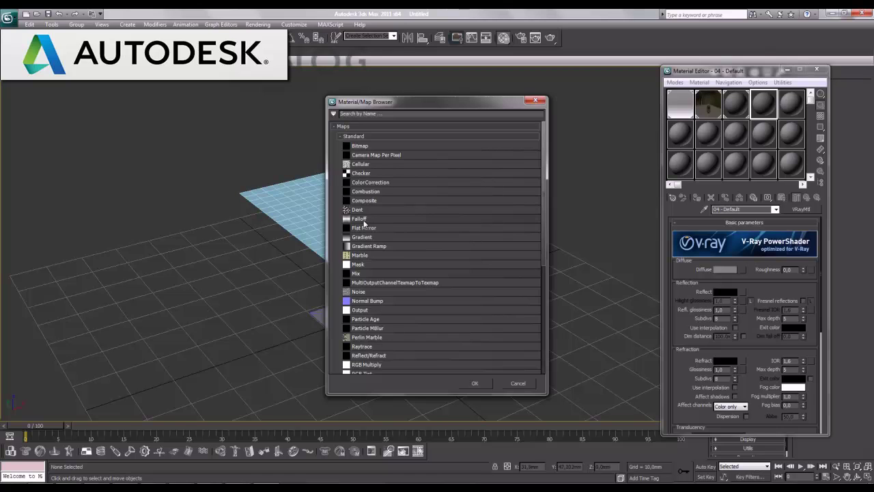
double_click(362, 219)
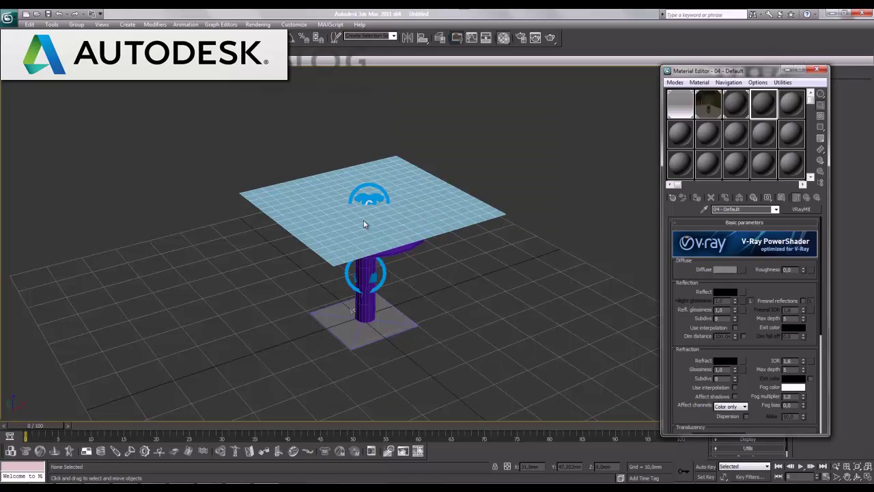
left_click(402, 197)
left_click(697, 198)
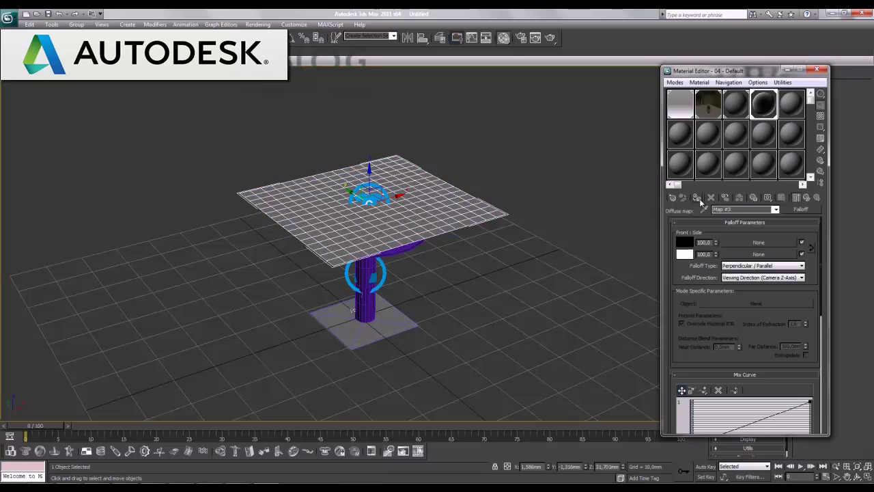
key("F4")
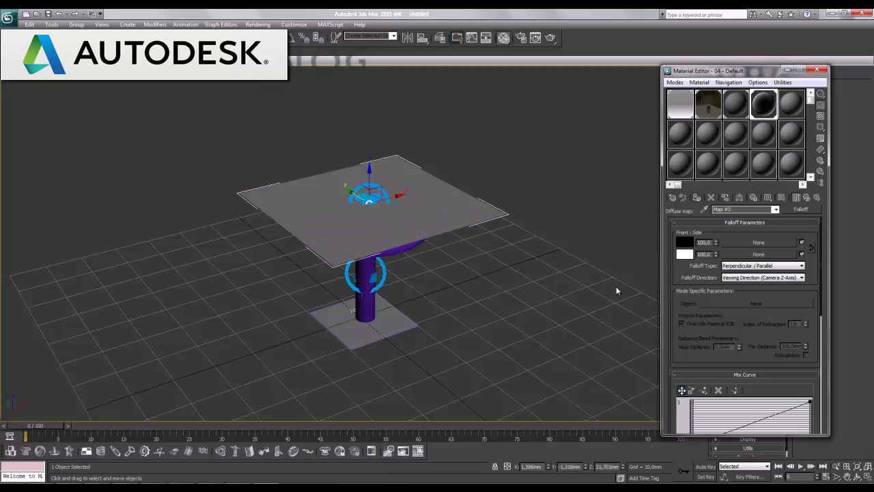
key("F4")
Set the Falloff front colour to a vivid red.
left_click(683, 242)
left_click(188, 108)
left_click_drag(182, 133, 183, 115)
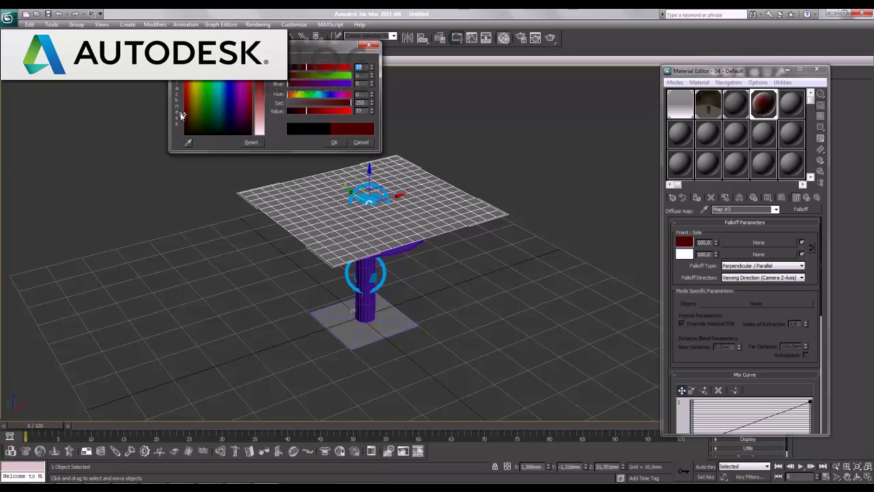
left_click_drag(181, 115, 181, 90)
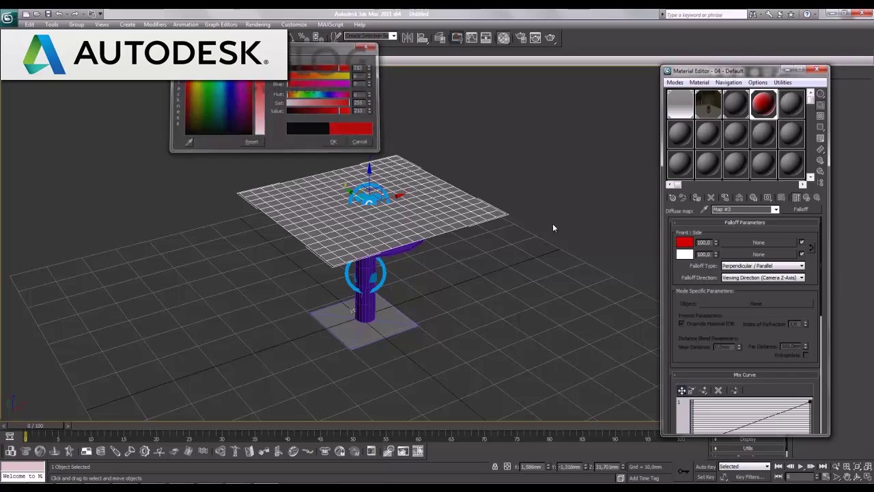
key("Return")
Set the Falloff side colour to dark red.
left_click(684, 255)
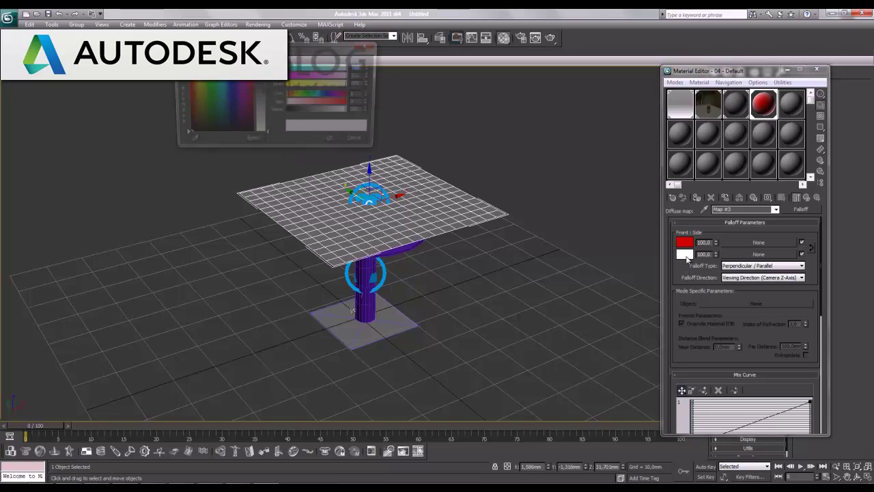
left_click_drag(188, 130, 182, 134)
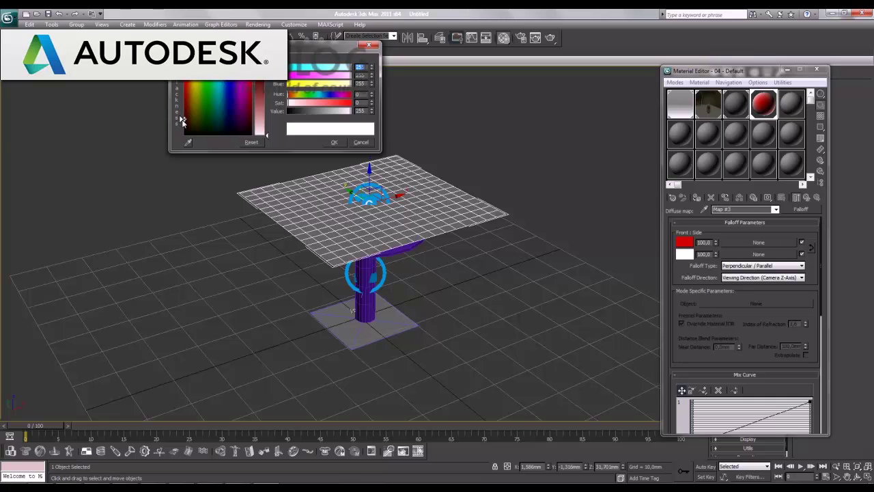
left_click_drag(269, 138, 271, 122)
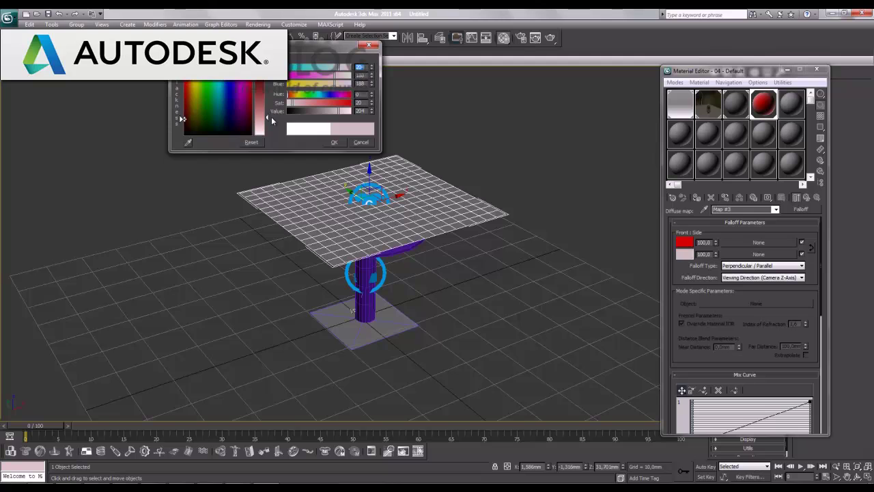
left_click_drag(269, 117, 268, 97)
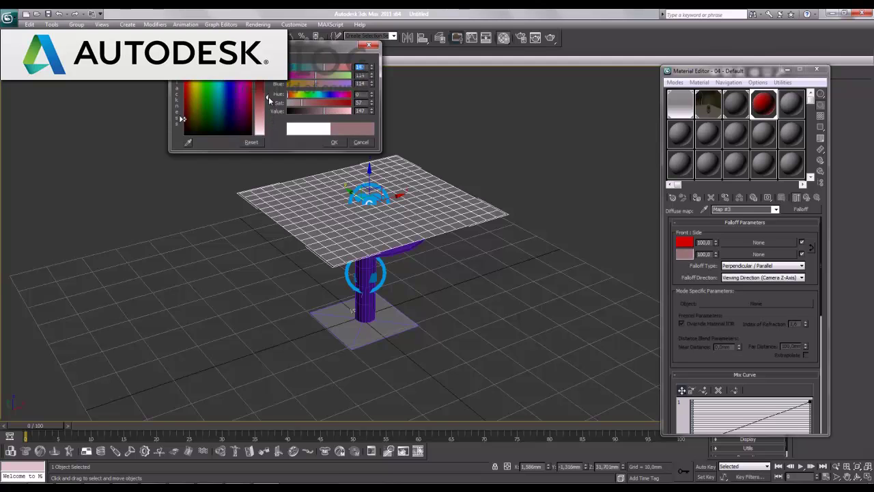
left_click_drag(181, 118, 182, 114)
left_click_drag(269, 99, 338, 162)
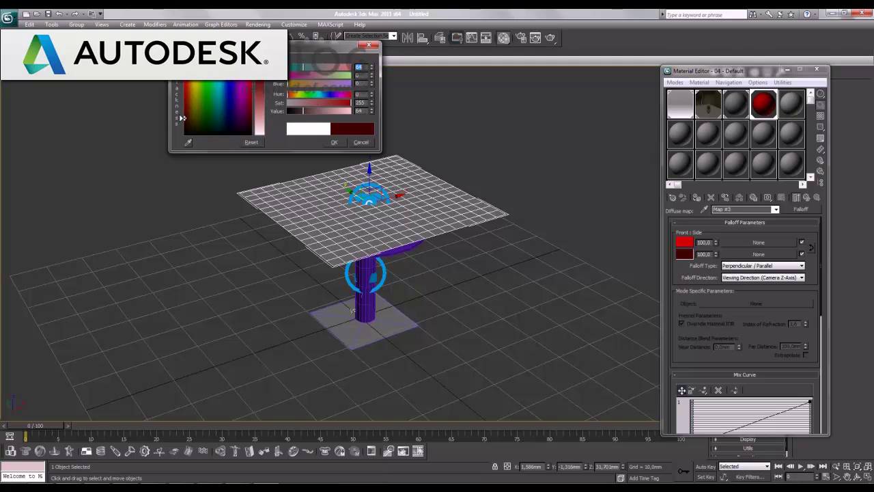
left_click(335, 142)
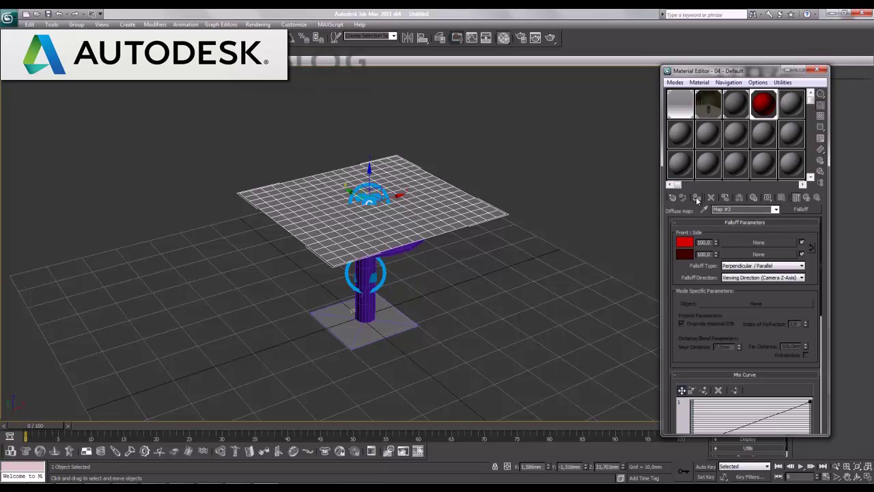
Deselect the plane and run a test render, then close the render windows.
left_click(547, 209)
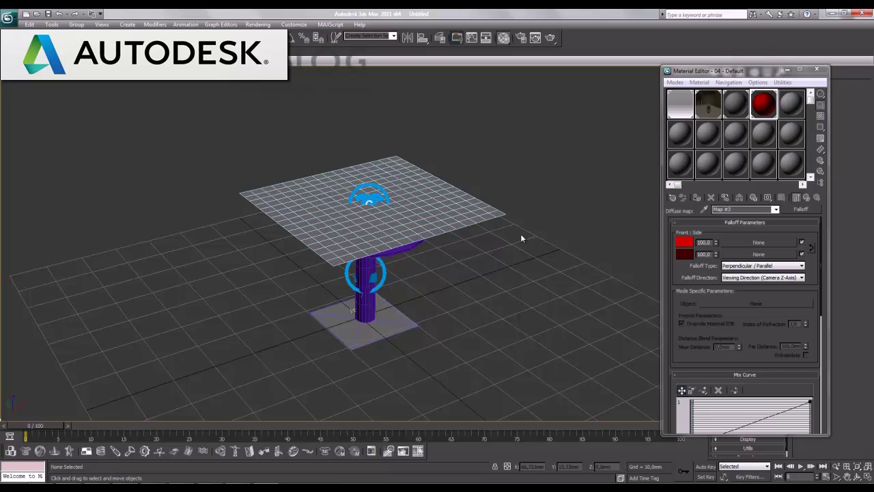
key("shift+q")
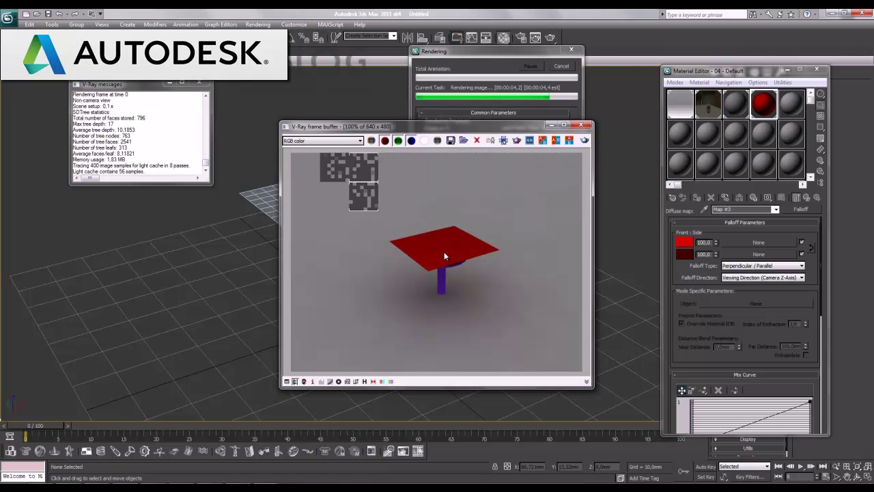
left_click(581, 125)
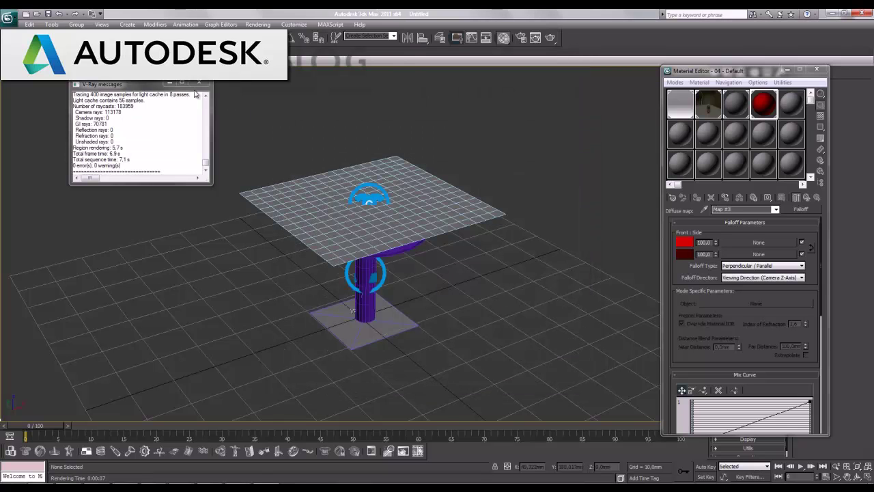
left_click(196, 84)
Advance the timeline until the cloth drapes over the table and render the red cloth.
mouse_move(42, 424)
left_mouse_down()
mouse_move(183, 443)
mouse_move(619, 445)
left_mouse_up()
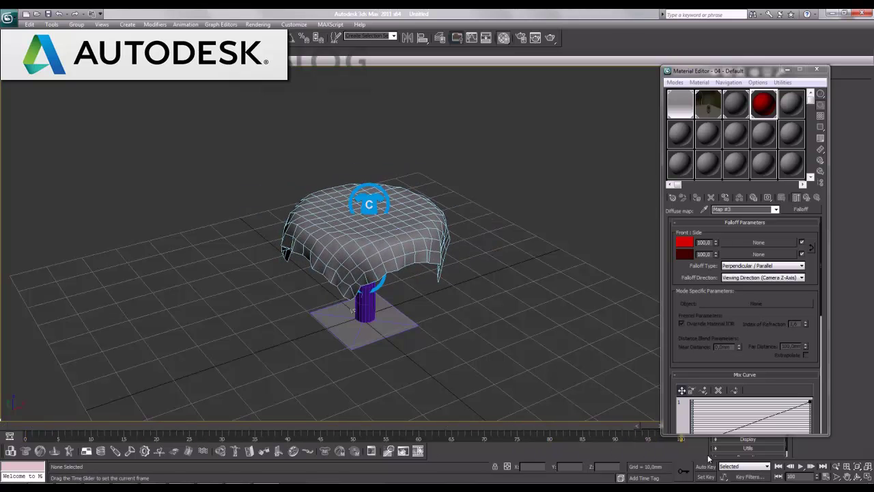
key("shift+q")
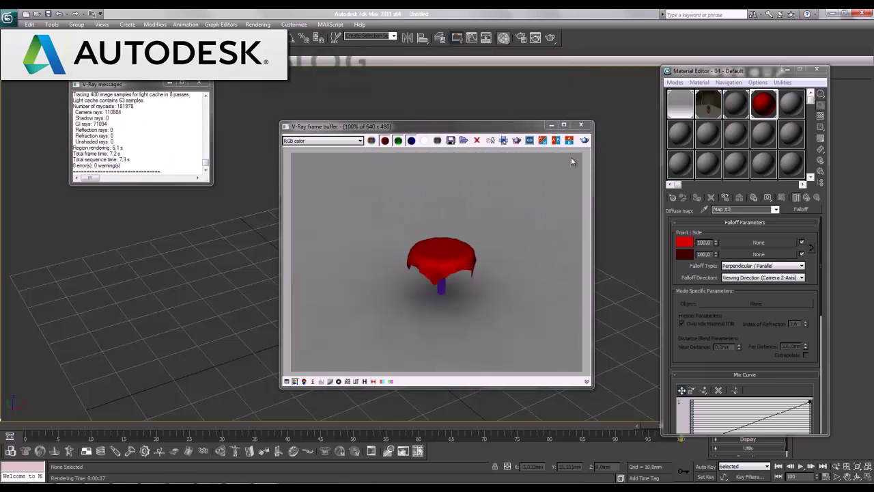
left_click(580, 124)
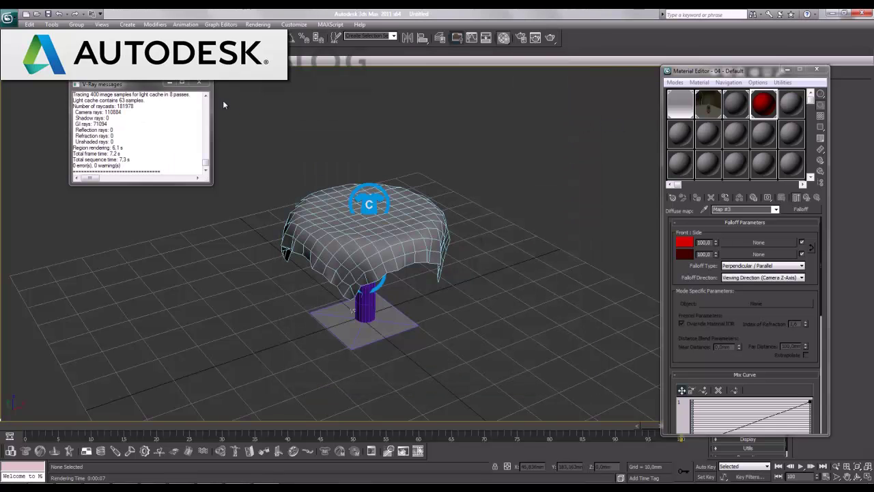
left_click(199, 82)
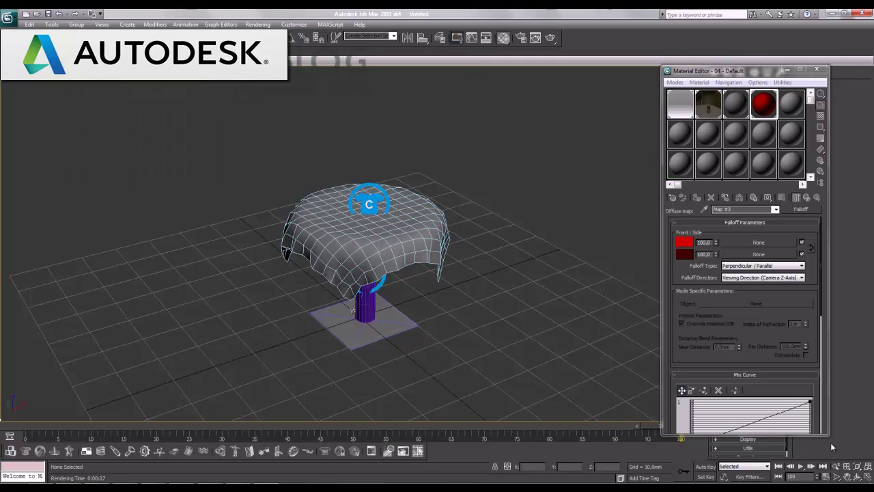
Turn on Safe Frame and zoom in so the table fills the view.
left_click(835, 466)
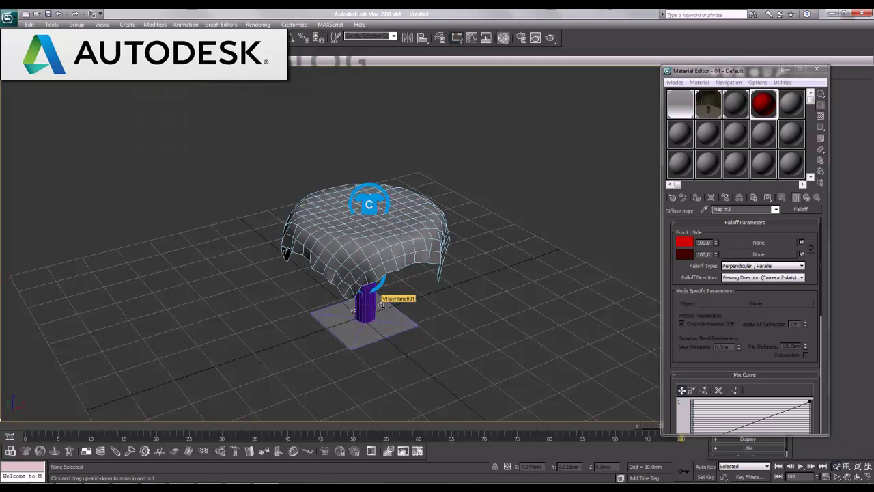
key("shift+f")
left_click_drag(367, 312, 367, 259)
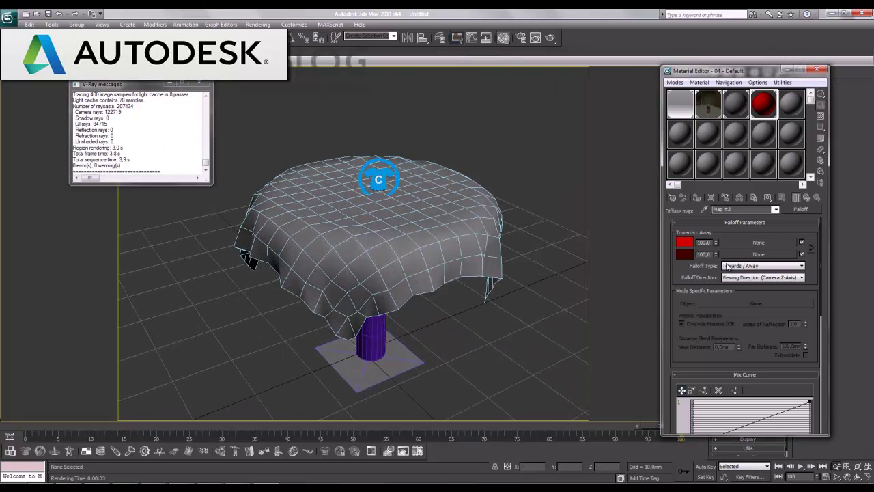
Change the Falloff type to Shadow / Light and render a test.
left_click(744, 265)
left_click(741, 278)
left_click(748, 266)
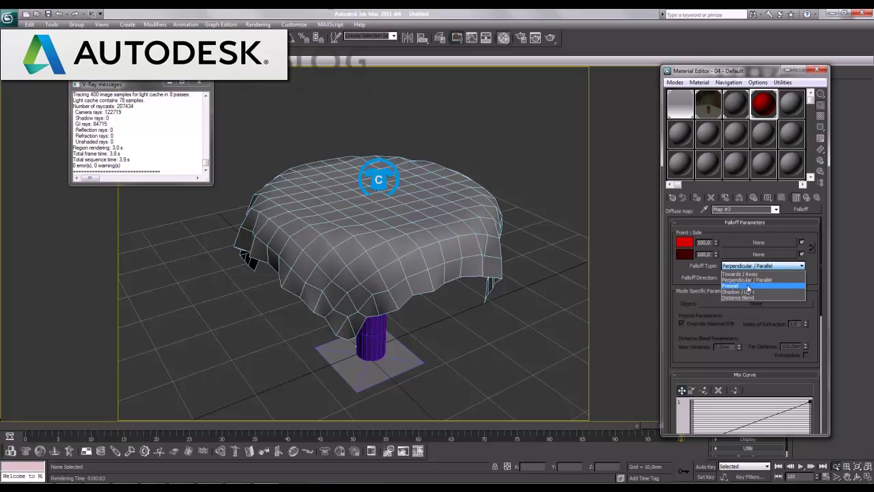
left_click(749, 292)
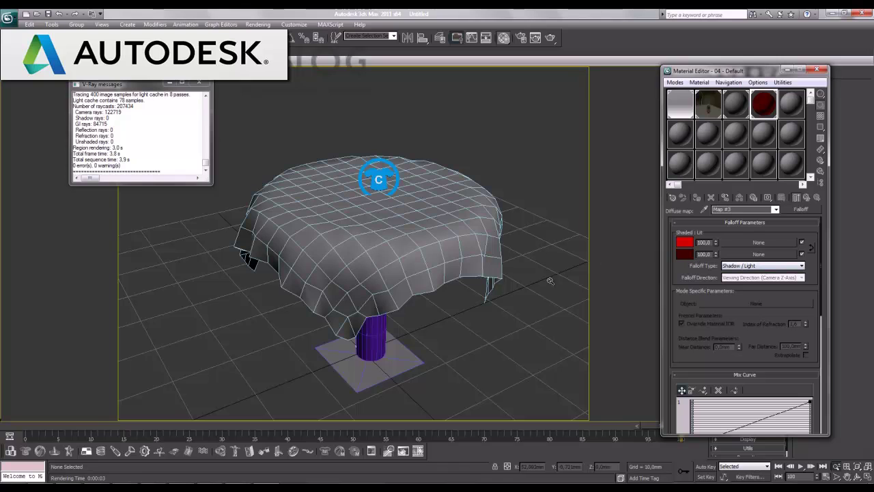
key("shift+q")
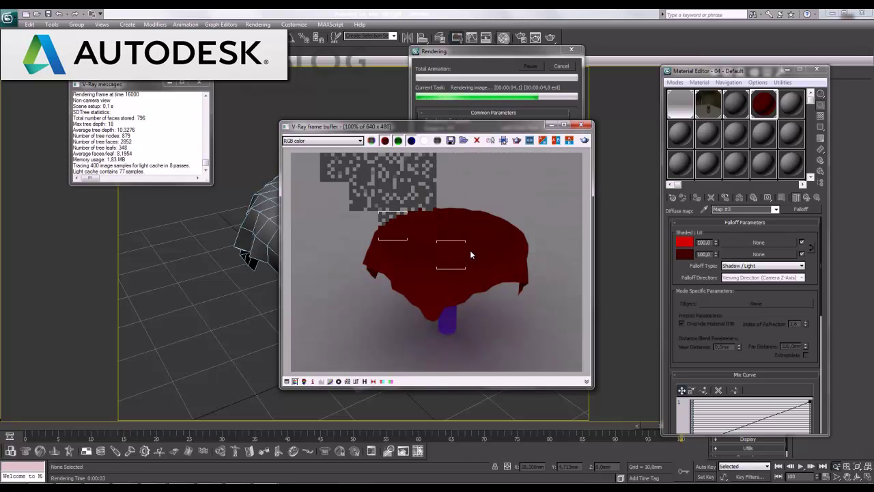
Switch the Falloff type to Perpendicular / Parallel, set the second colour white, and re-render.
left_click(763, 266)
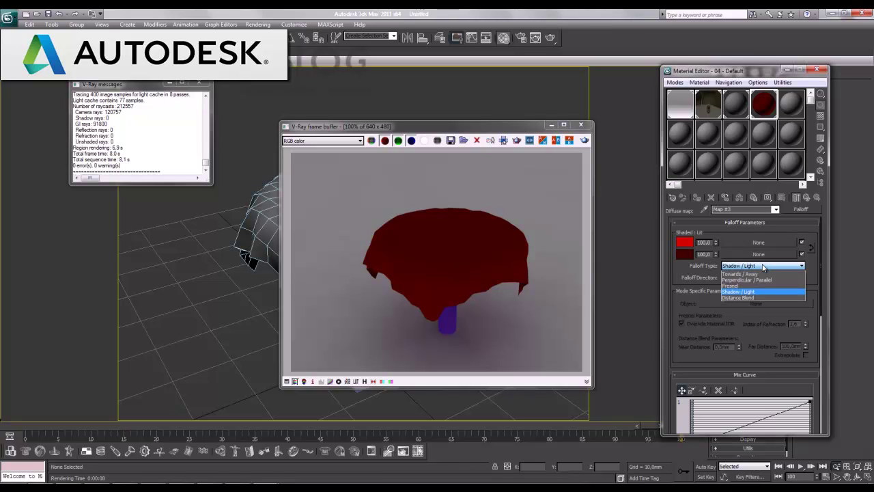
left_click(750, 298)
left_click(751, 266)
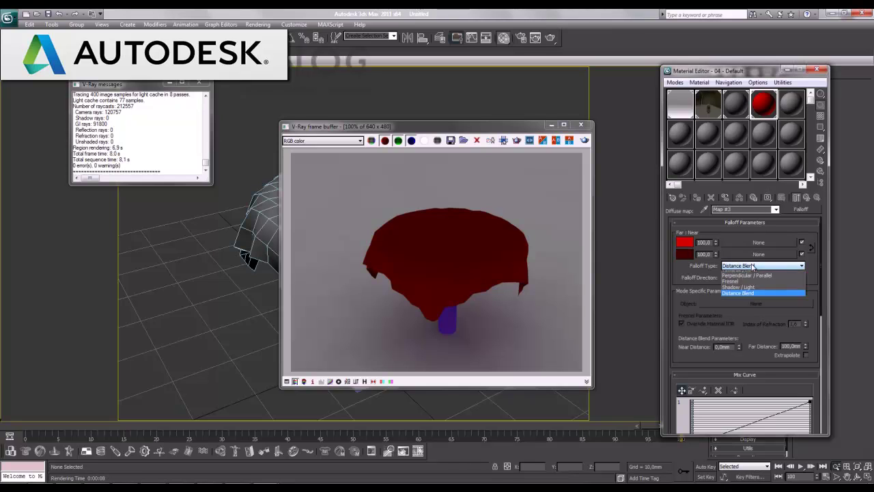
left_click(754, 279)
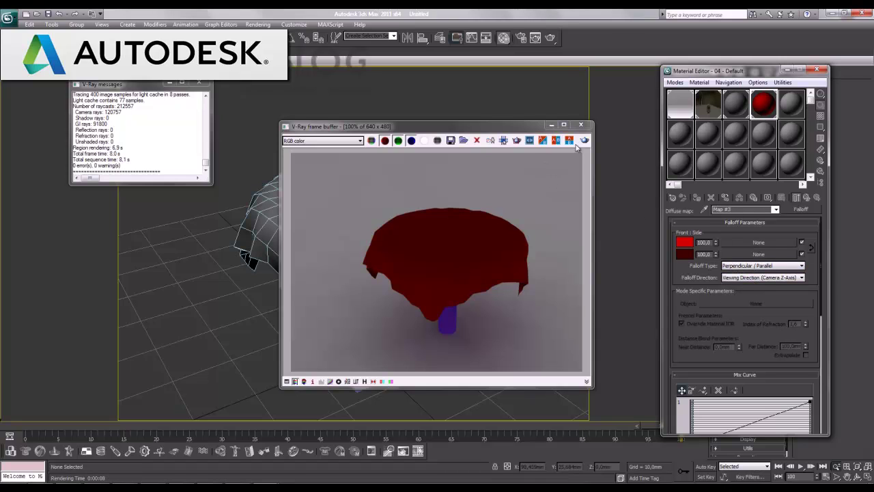
left_click(683, 254)
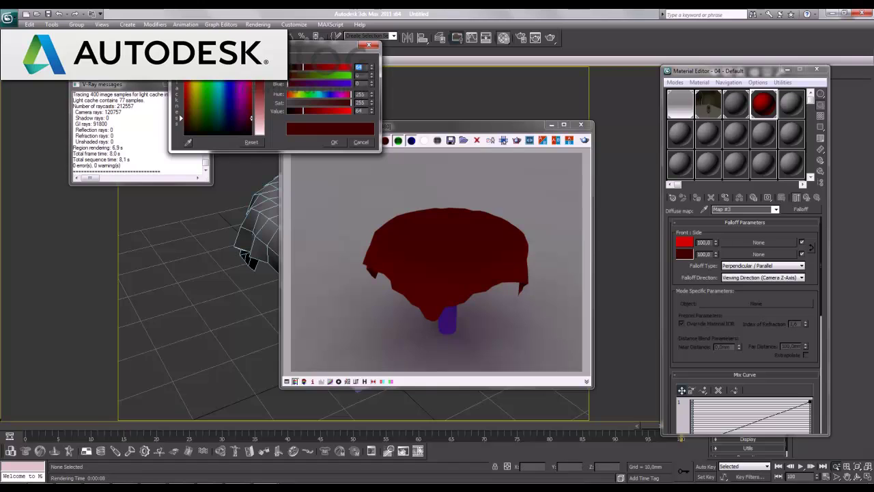
left_click_drag(258, 118, 258, 81)
left_click(334, 142)
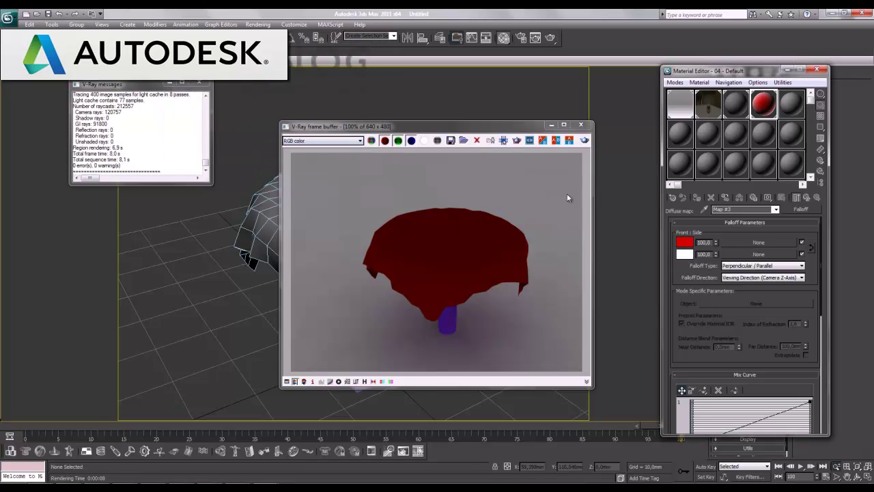
left_click(584, 140)
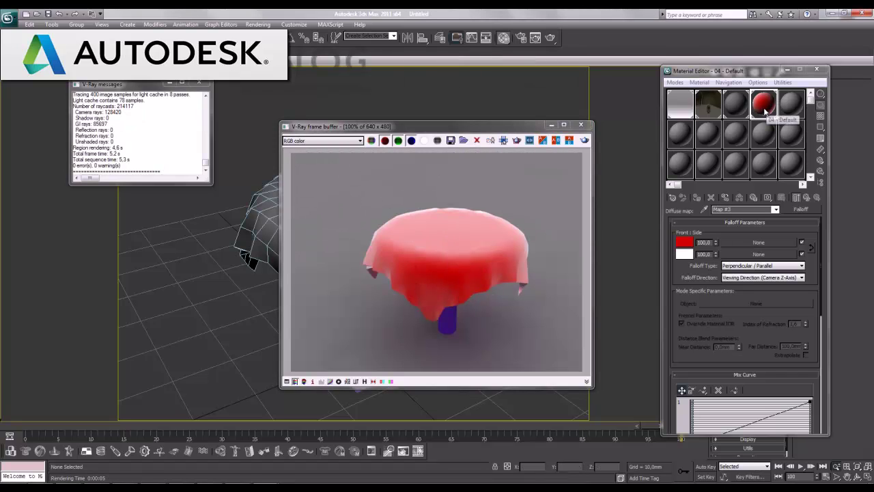
Darken the second falloff colour to near-black and re-render.
left_click(683, 242)
left_click(266, 139)
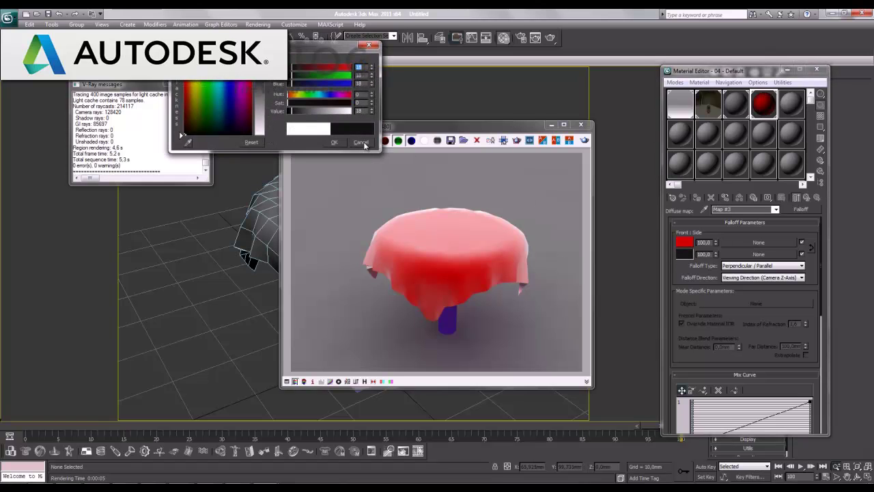
left_click(334, 142)
left_click(585, 141)
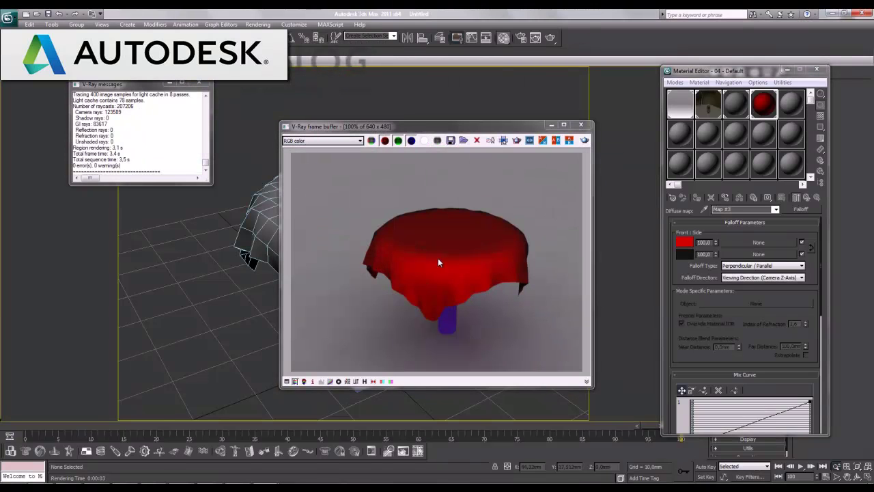
Close the render windows, move the Material Editor aside, and select the tablecloth in the Modify panel.
left_click(581, 124)
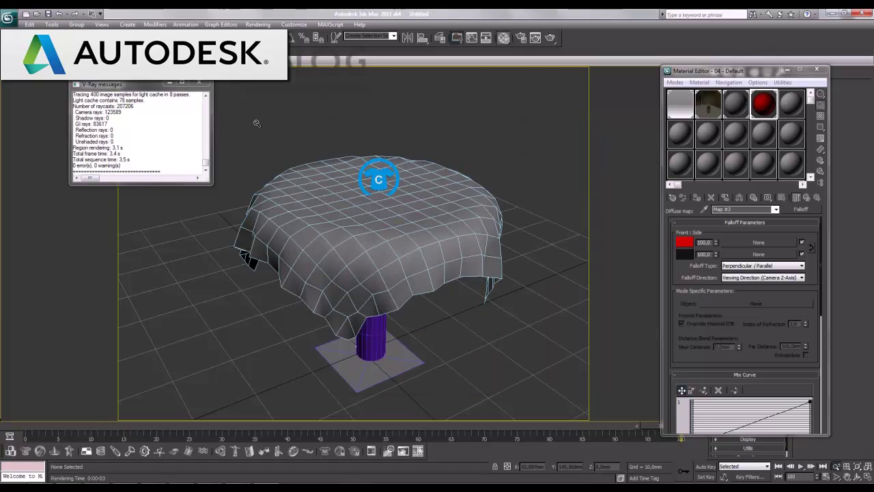
left_click(199, 84)
left_click_drag(748, 73, 809, 177)
left_click(727, 72)
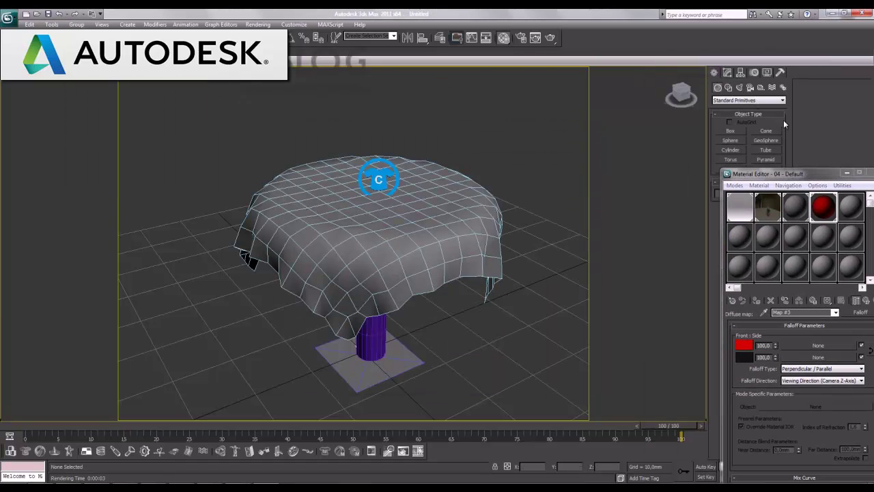
left_click(727, 72)
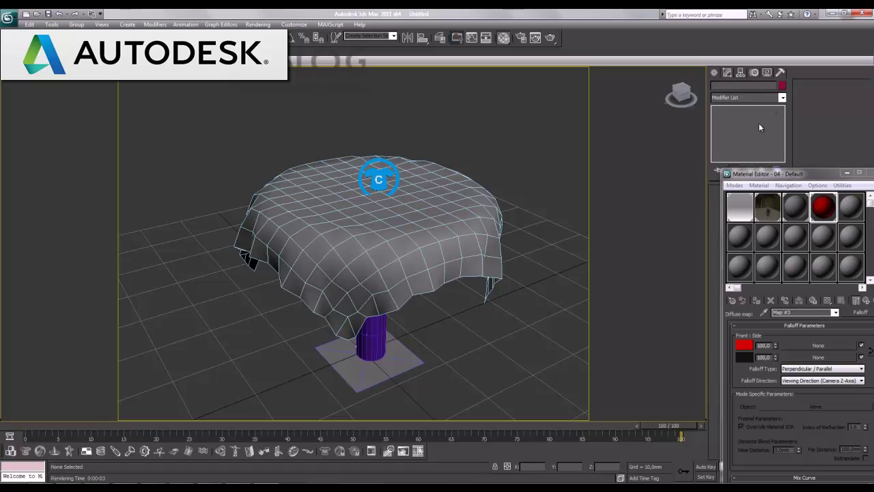
left_click(451, 226)
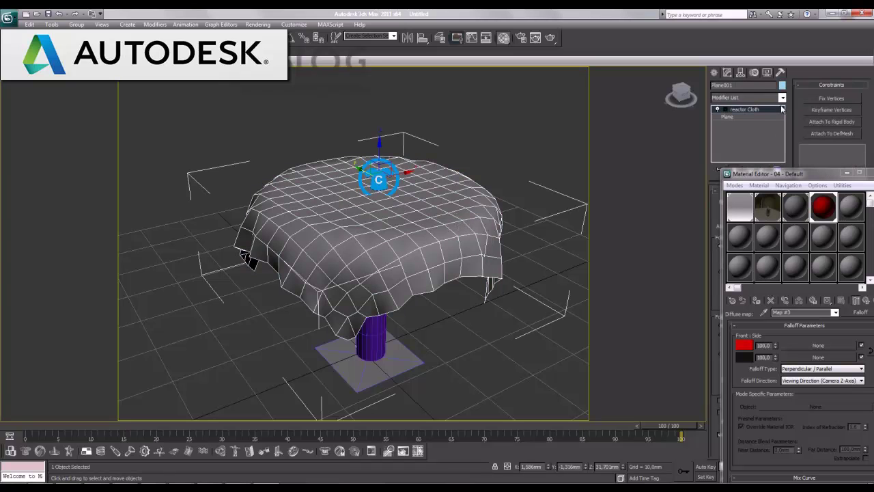
Try a MeshSmooth modifier at 2 iterations on the tablecloth, then remove it.
left_click(783, 98)
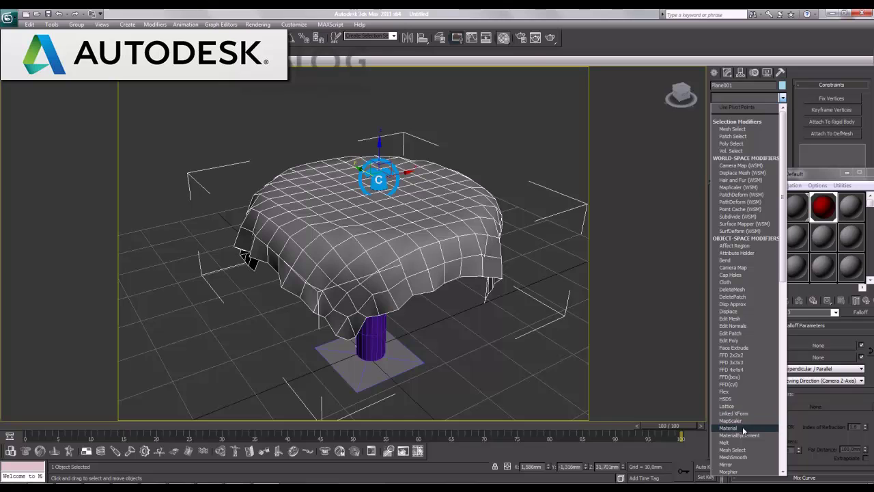
scroll(744, 430, "down", 3)
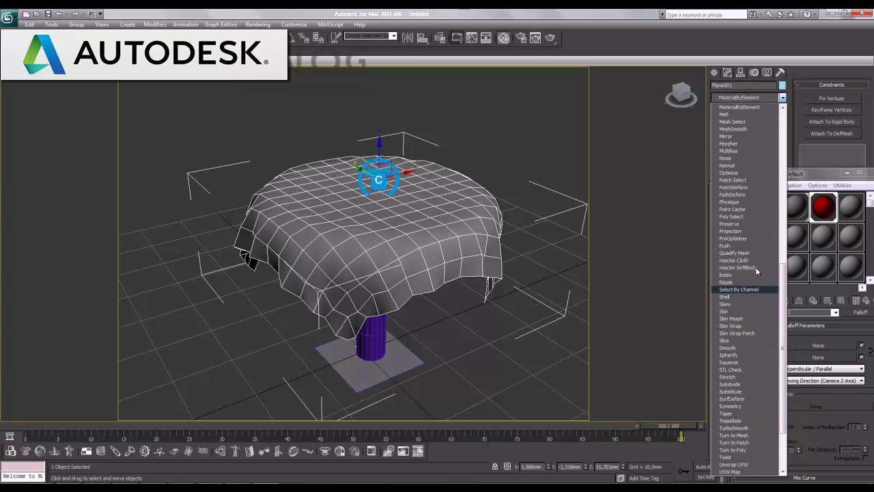
left_click(745, 128)
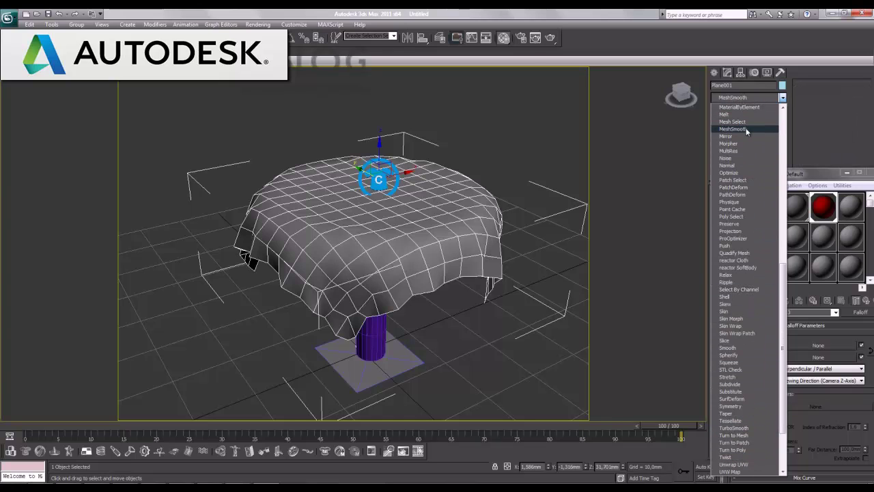
mouse_move(824, 170)
left_mouse_down()
mouse_move(774, 170)
mouse_move(478, 109)
left_mouse_up()
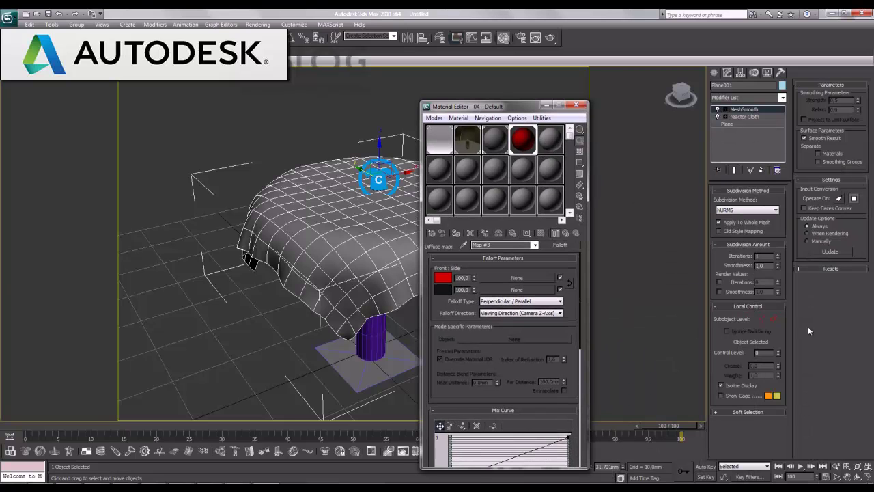
left_click(777, 255)
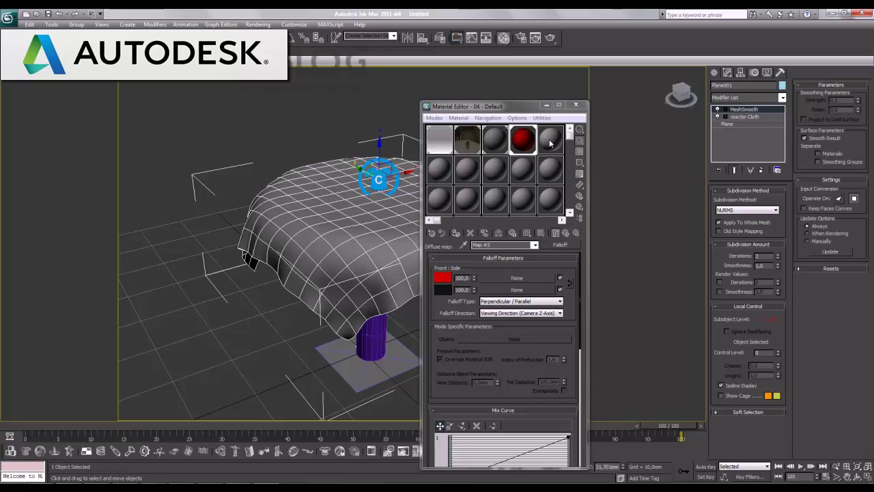
left_click(764, 170)
Add a TurboSmooth modifier with 2 iterations to the tablecloth.
left_click(782, 98)
key("t")
left_click(733, 355)
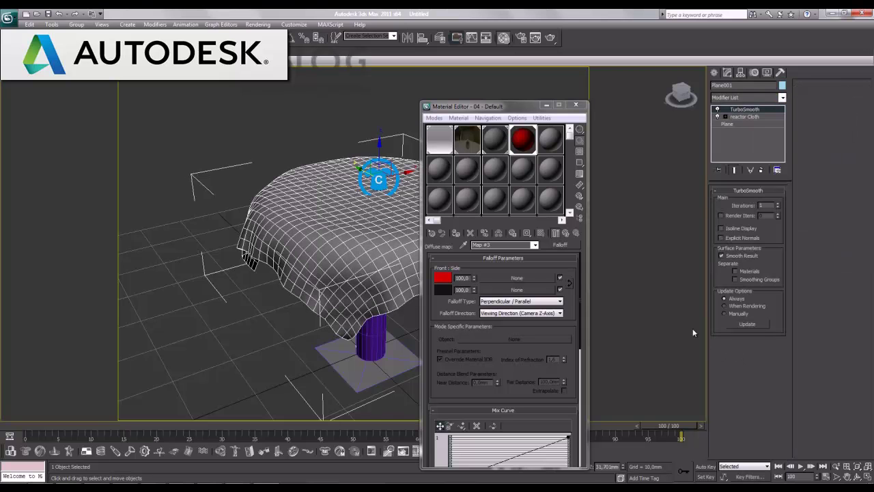
left_click(777, 205)
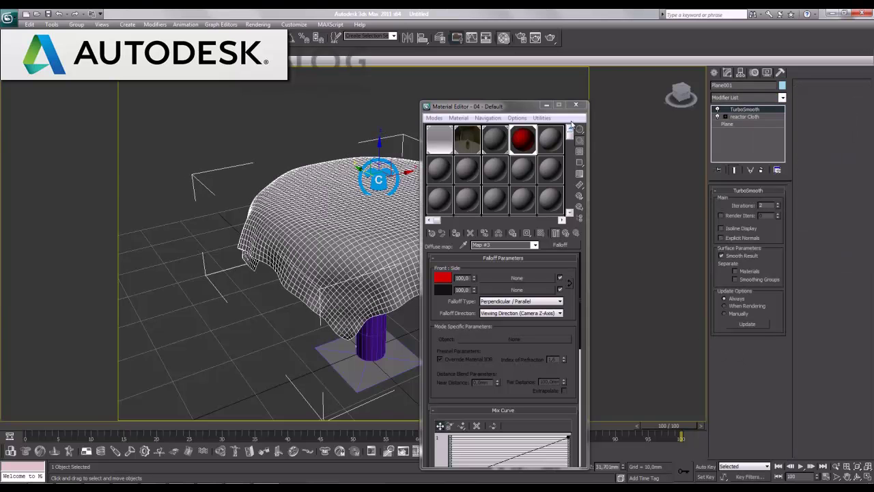
left_click(546, 105)
Move the time slider and render the smoothed tablecloth, then close the render windows.
mouse_move(649, 426)
left_mouse_down()
mouse_move(1, 403)
mouse_move(745, 429)
left_mouse_up()
key("w")
key("shift+q")
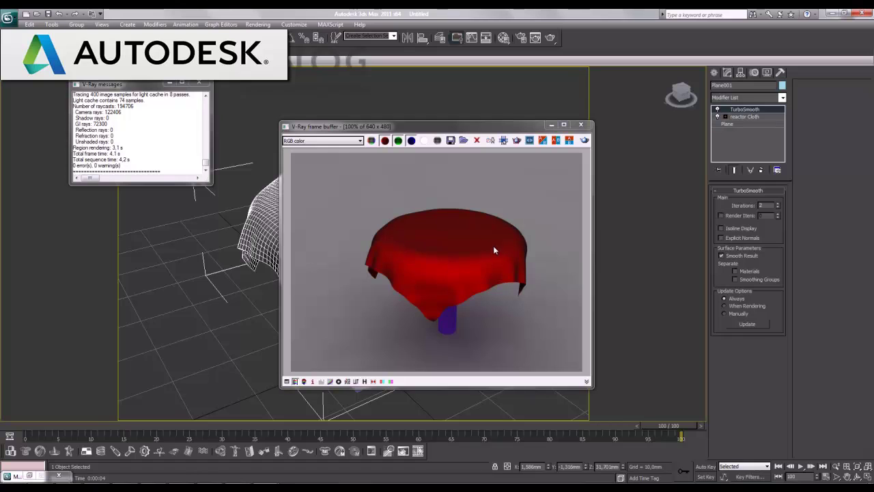
left_click(580, 125)
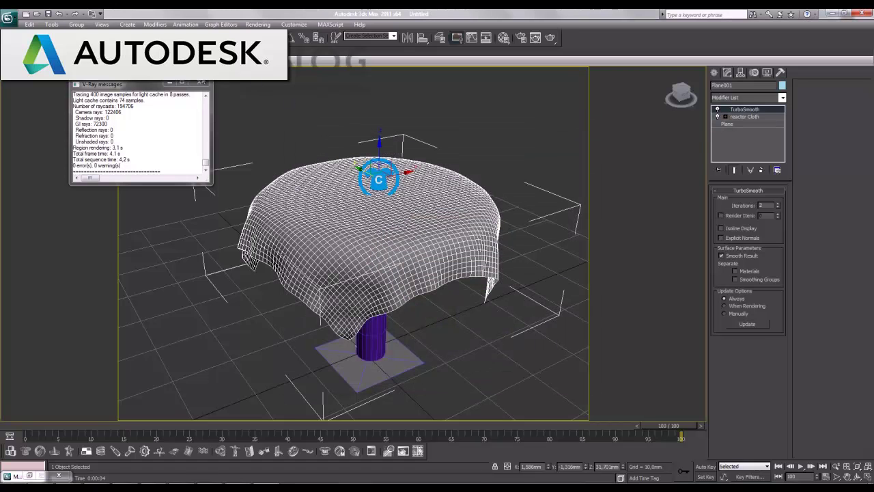
left_click(201, 82)
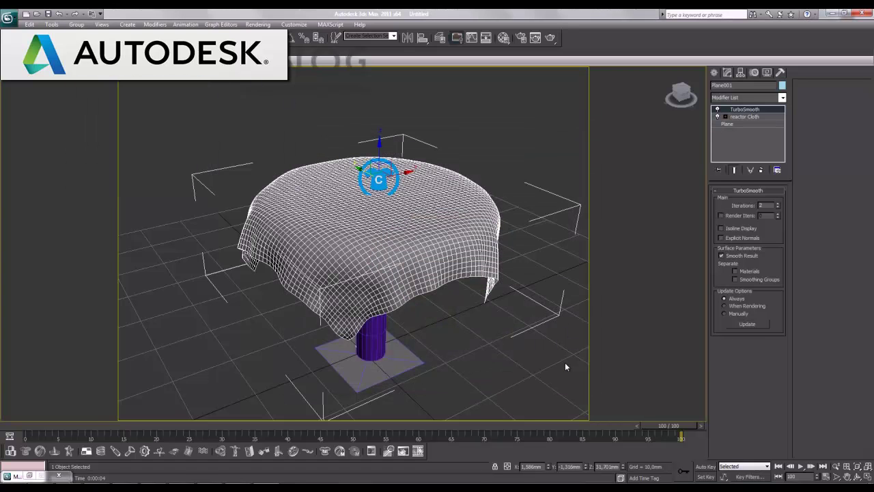
Deselect the tablecloth and orbit to a lower, side-on view of the table.
left_click(532, 355)
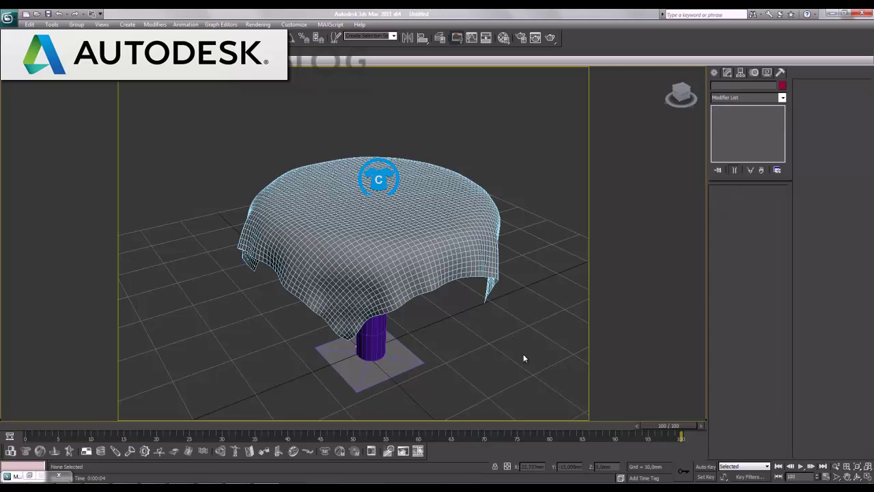
scroll(494, 325, "down", 4)
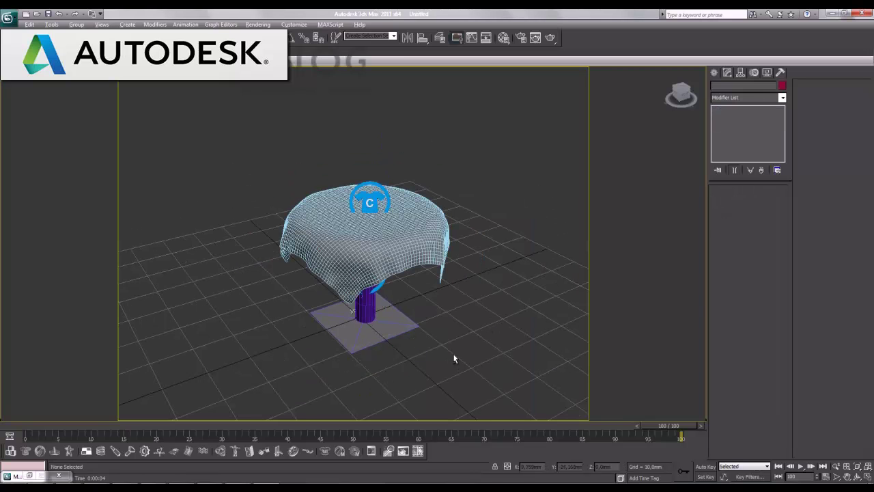
middle_click_drag(453, 353, 453, 331, "alt")
scroll(400, 346, "up", 3)
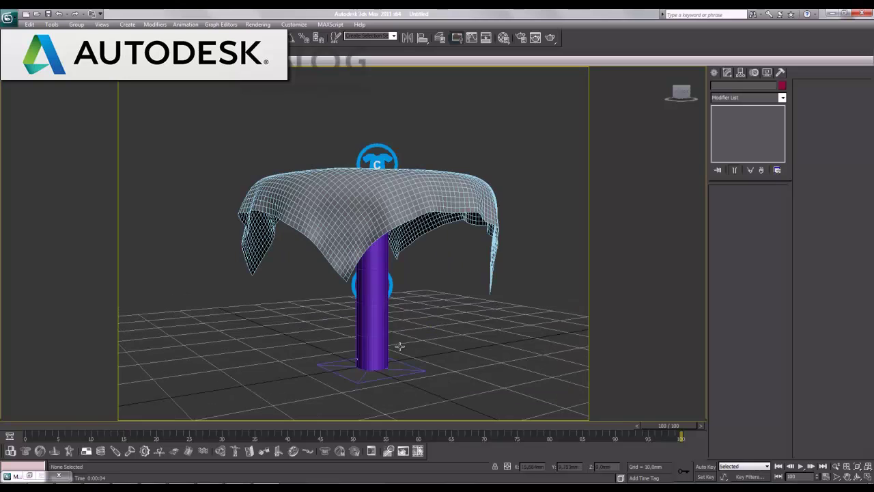
In the Material Editor, put a new material type into an unused sample slot.
key("m")
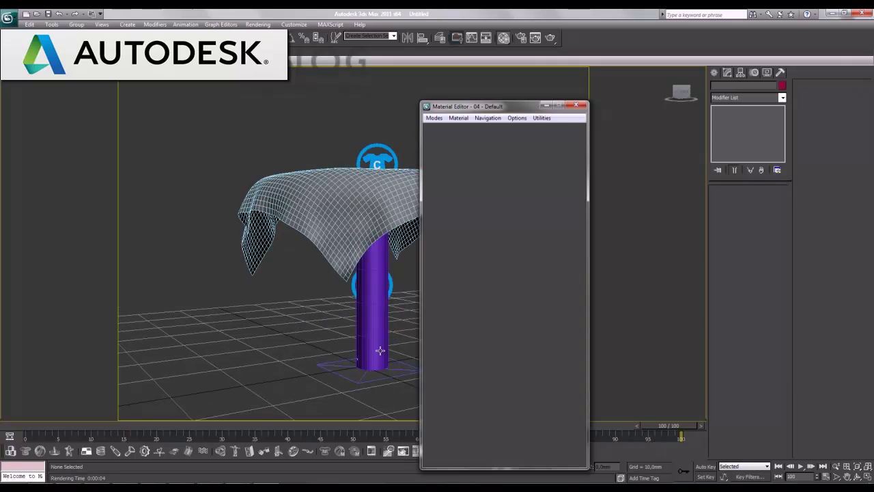
left_click(559, 138)
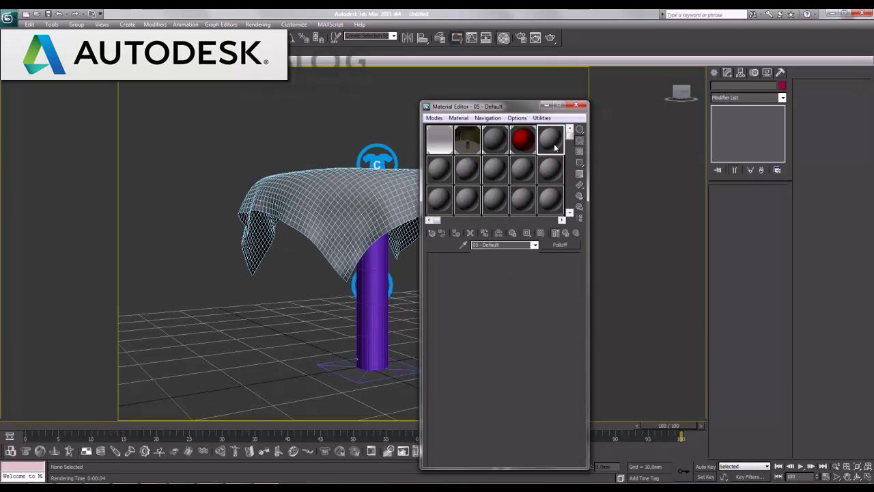
left_click(560, 244)
double_click(370, 366)
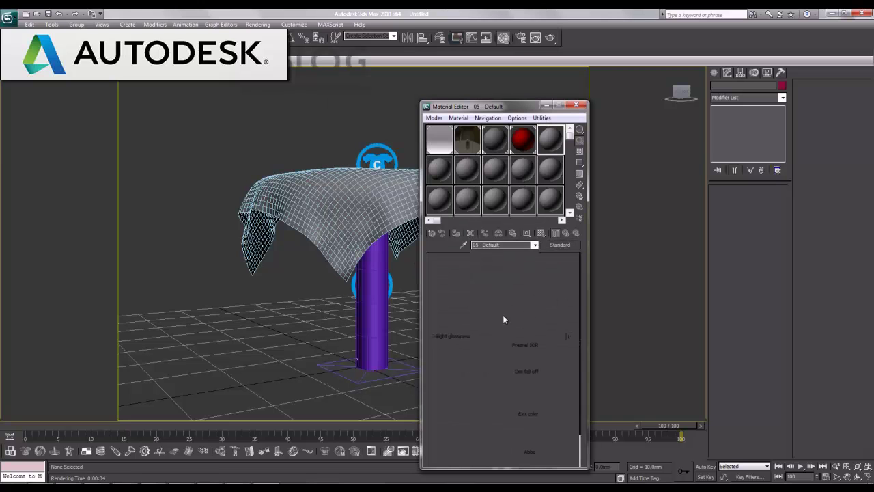
Load the Wood texture 011.jpg as the material's diffuse bitmap.
left_click(502, 305)
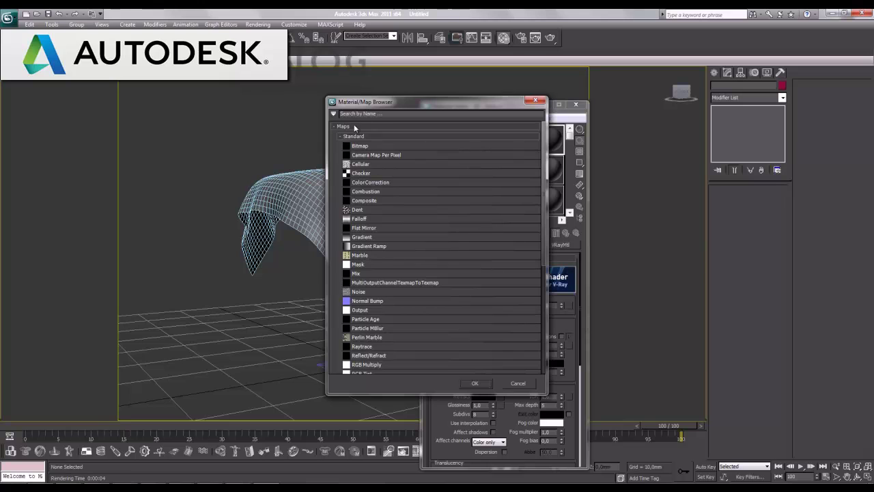
double_click(356, 147)
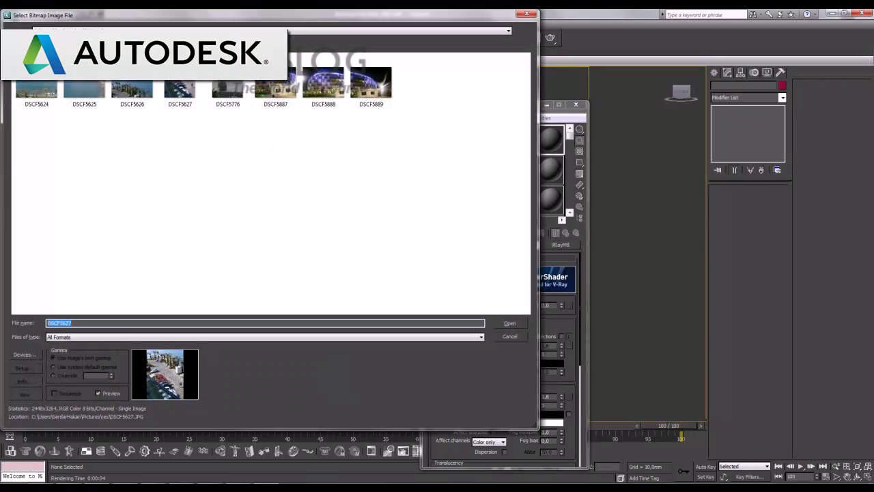
left_click(136, 30)
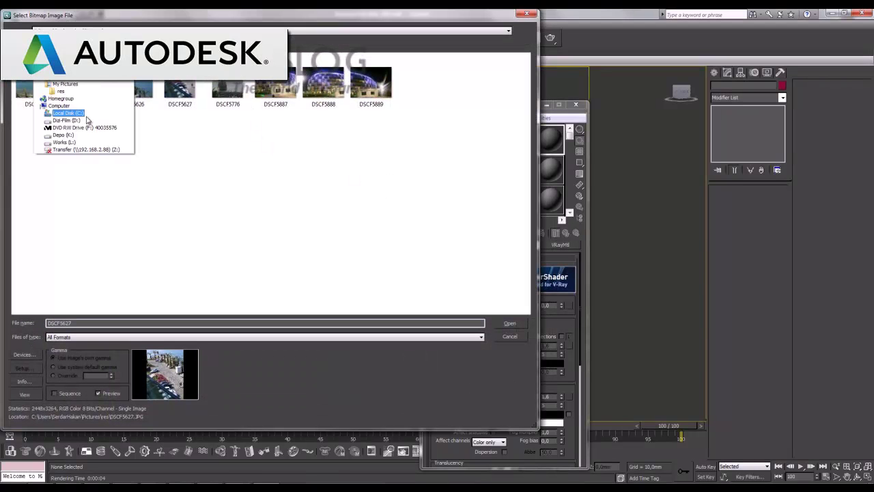
left_click(77, 140)
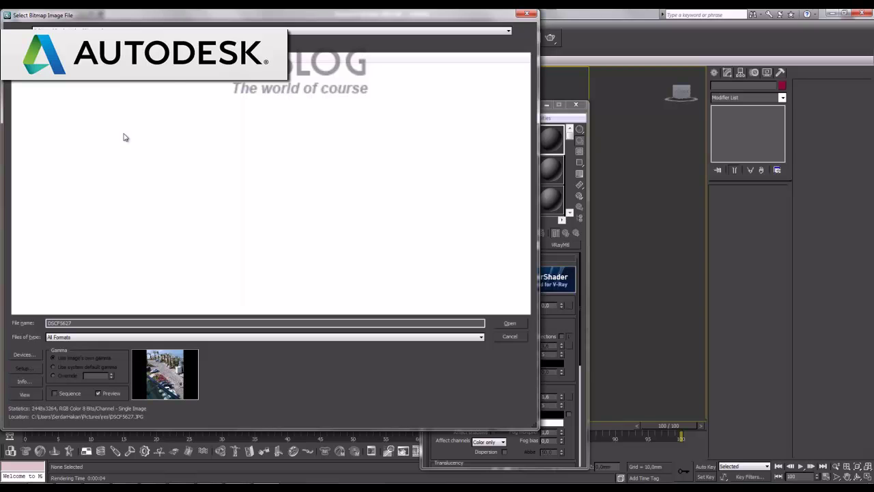
double_click(29, 119)
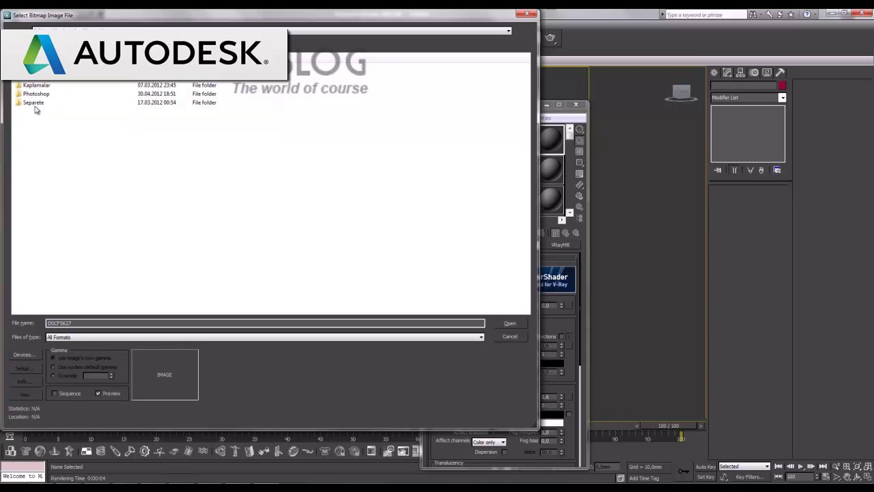
key("BackSpace")
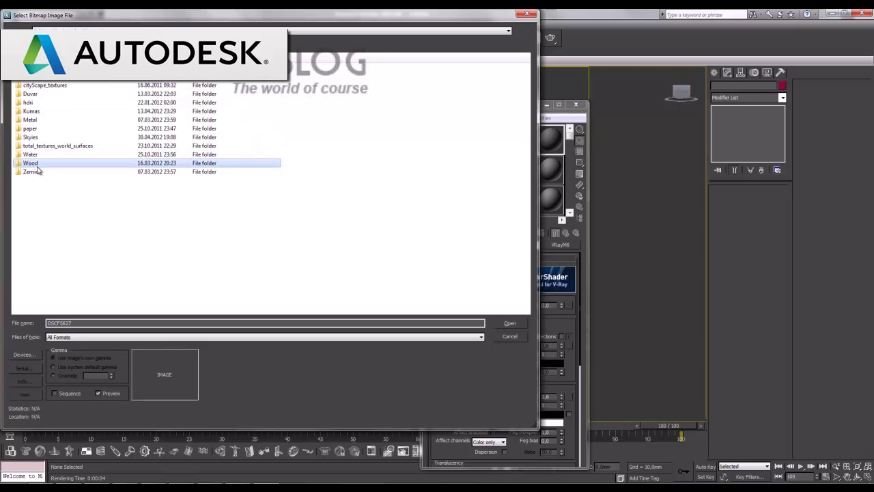
double_click(39, 166)
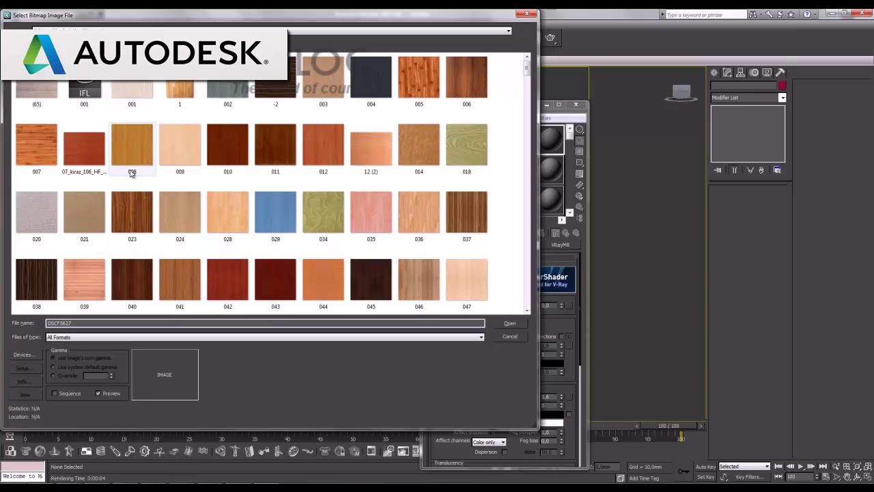
double_click(274, 142)
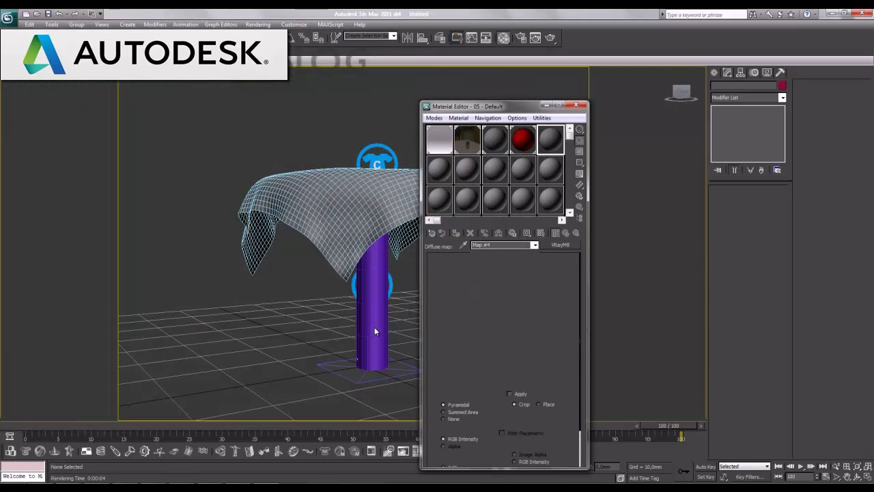
Assign the wood material to the cylinder pedestal, show it shaded in the viewport, and close the editor.
left_click(374, 331)
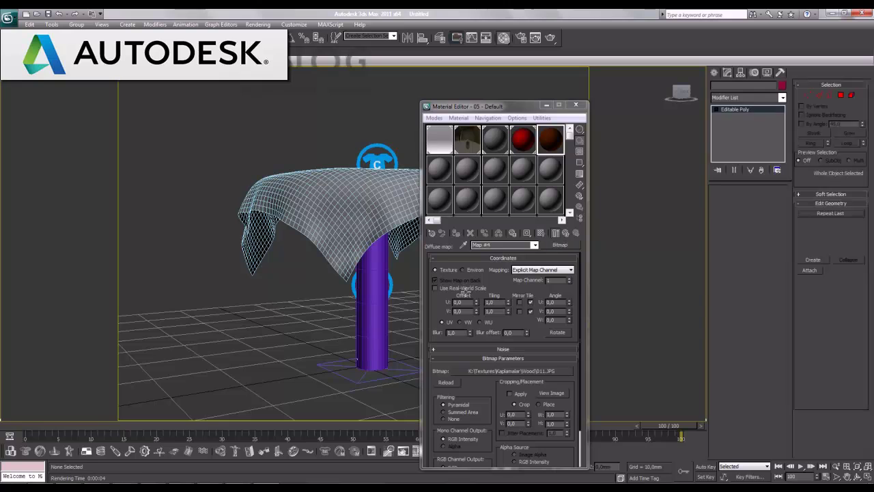
left_click(456, 233)
left_click(540, 233)
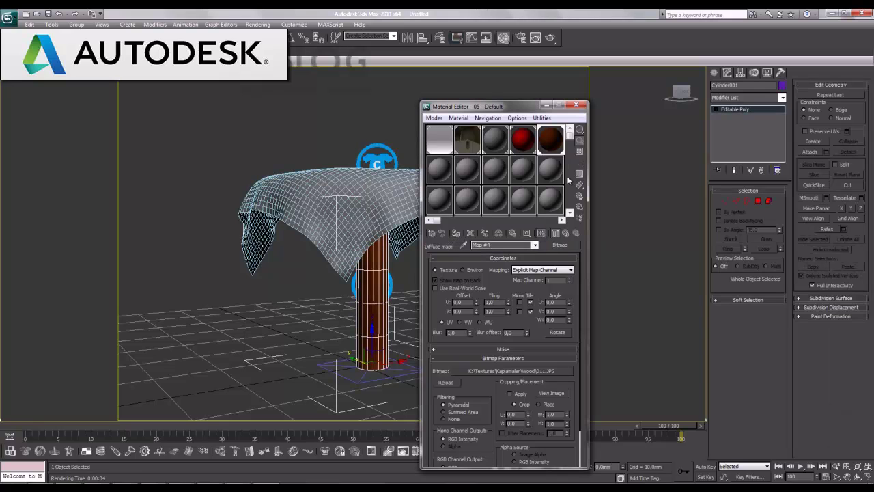
left_click(575, 106)
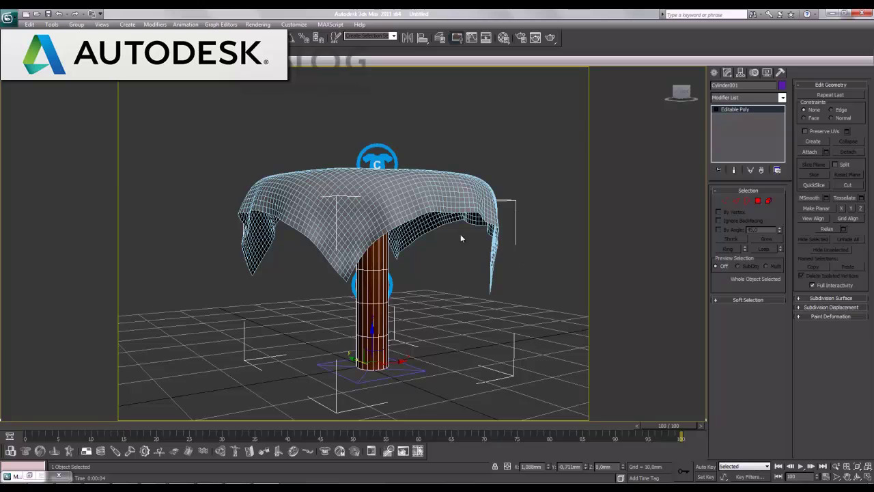
Orbit to look down on the tablecloth and render the scene with V-Ray.
middle_click_drag(434, 228, 431, 239, "alt")
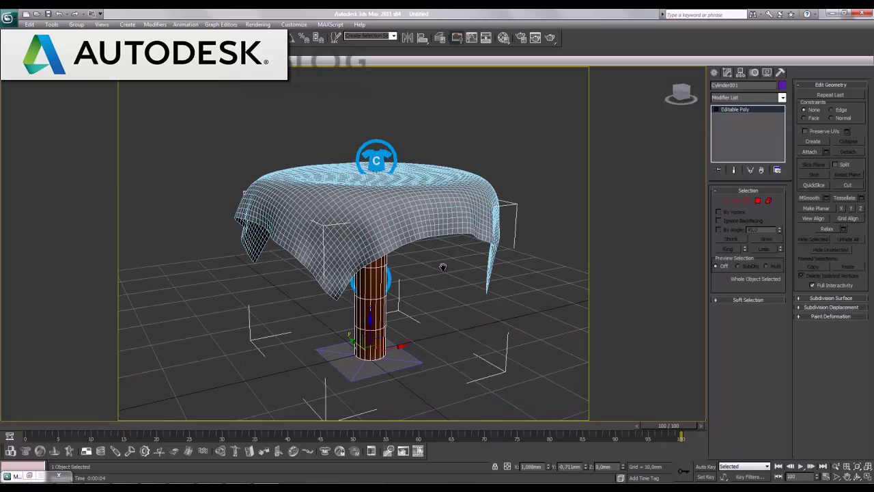
middle_click_drag(443, 281, 444, 263, "alt")
key("shift+q")
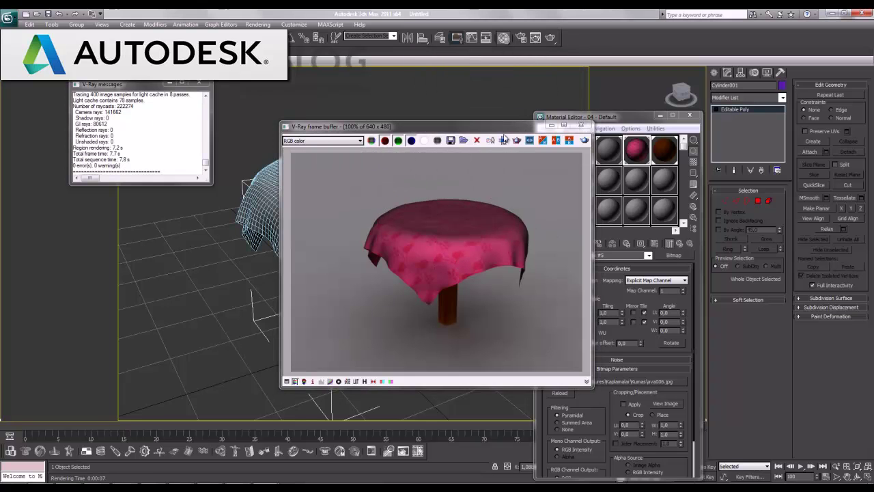
left_click_drag(507, 127, 370, 95)
Set the fabric bitmap's U Tiling to 3,0, switch to smooth shading, and re-render.
double_click(603, 312)
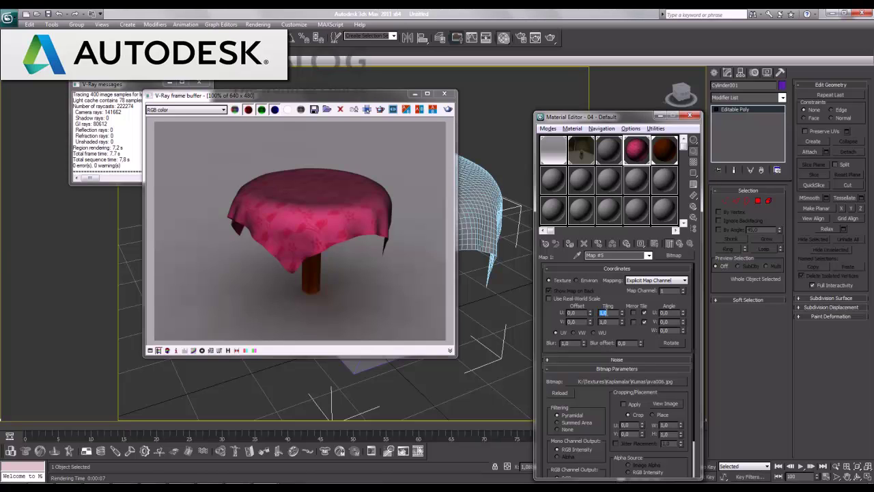
left_click(669, 243)
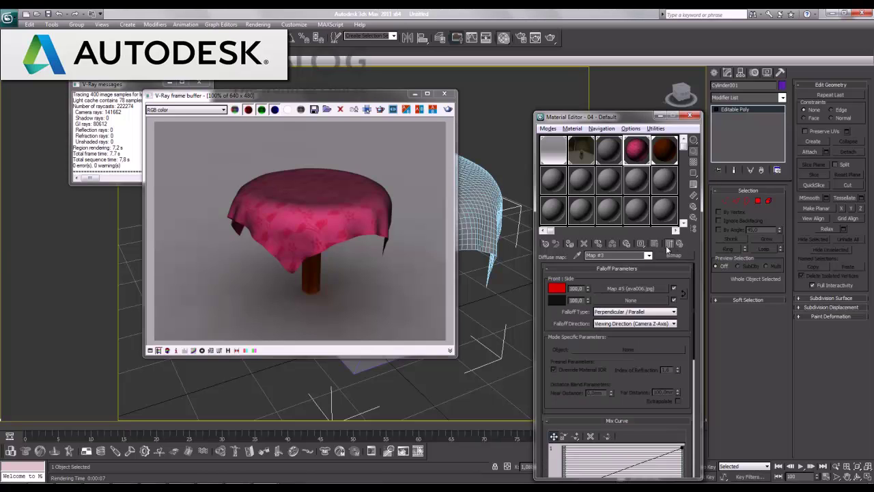
left_click(653, 245)
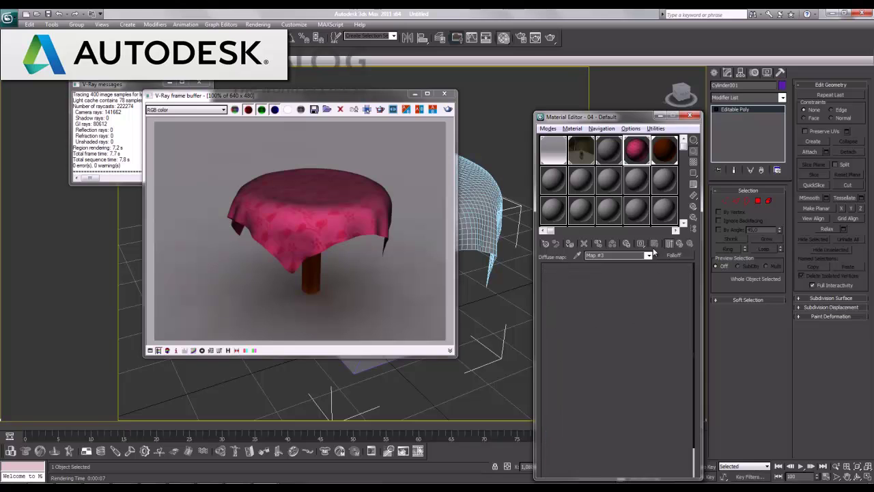
left_click(444, 93)
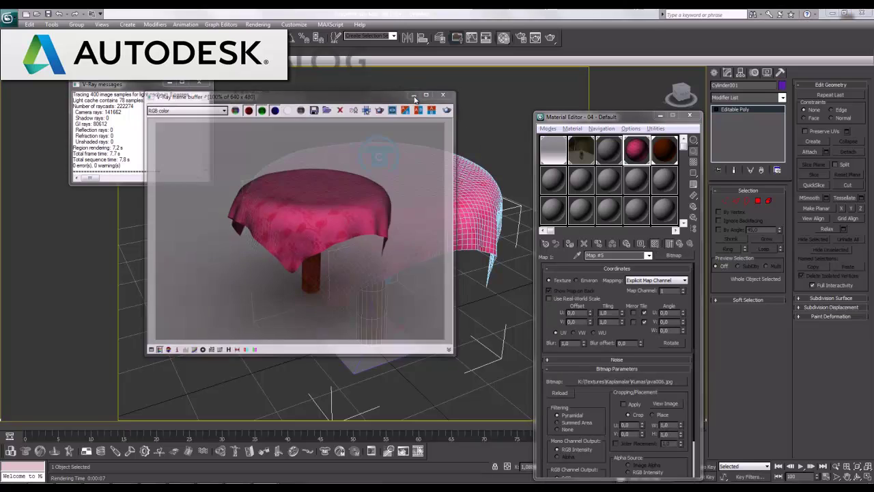
key("F4")
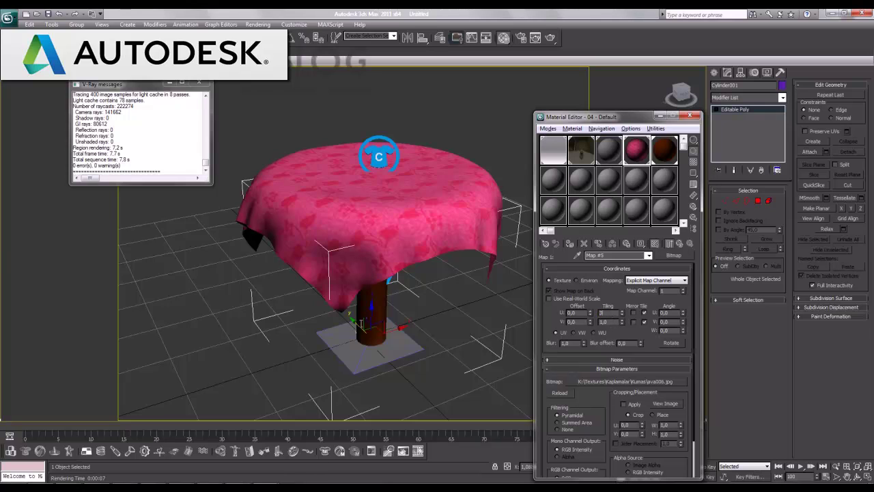
key("Tab")
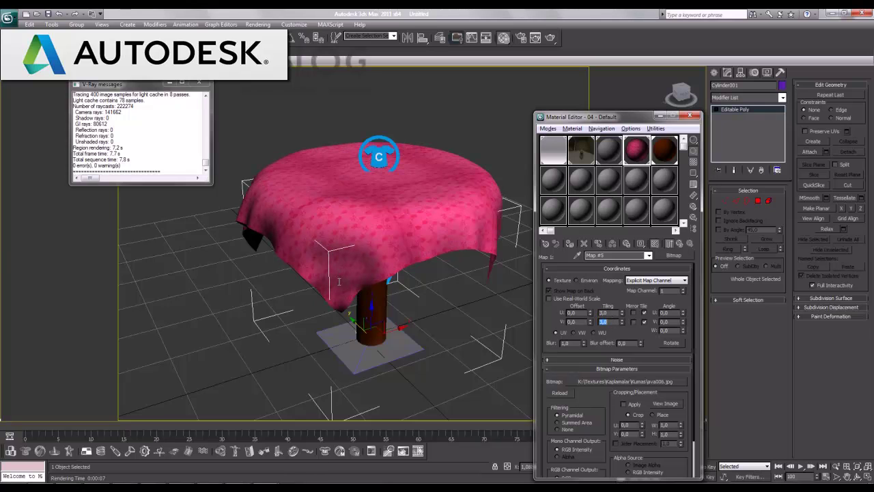
key("shift+q")
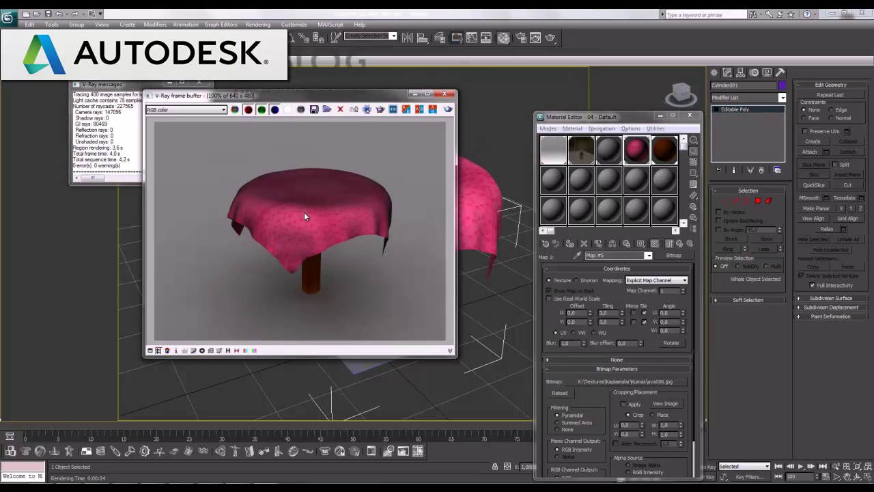
Close the V-Ray messages and frame buffer, deselect the tablecloth, and recentre the view on the table.
left_click(199, 83)
left_click(444, 96)
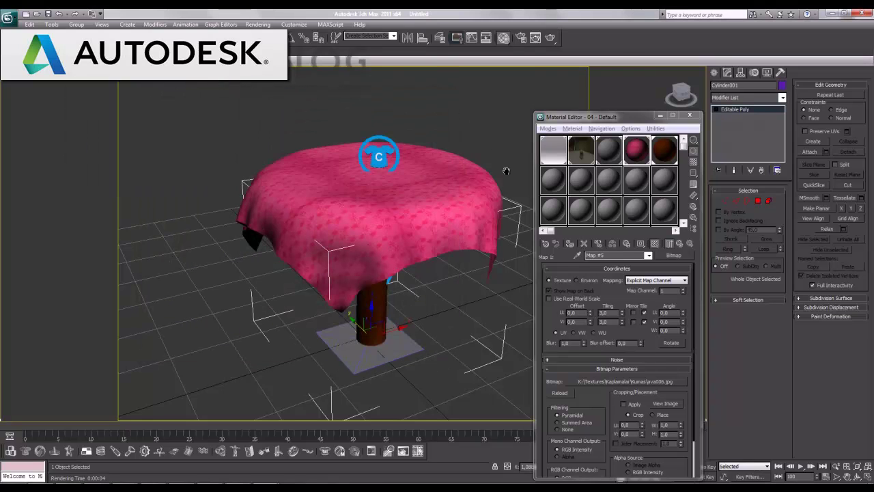
left_click(509, 168)
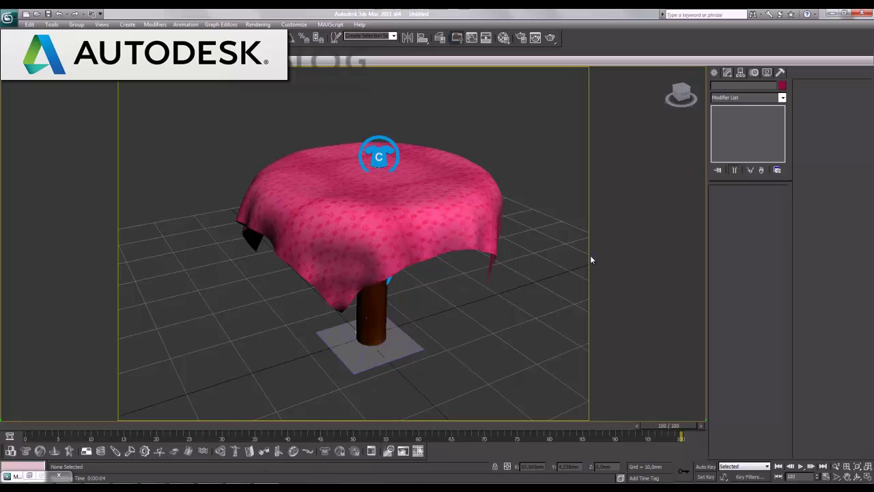
scroll(467, 249, "down", 1)
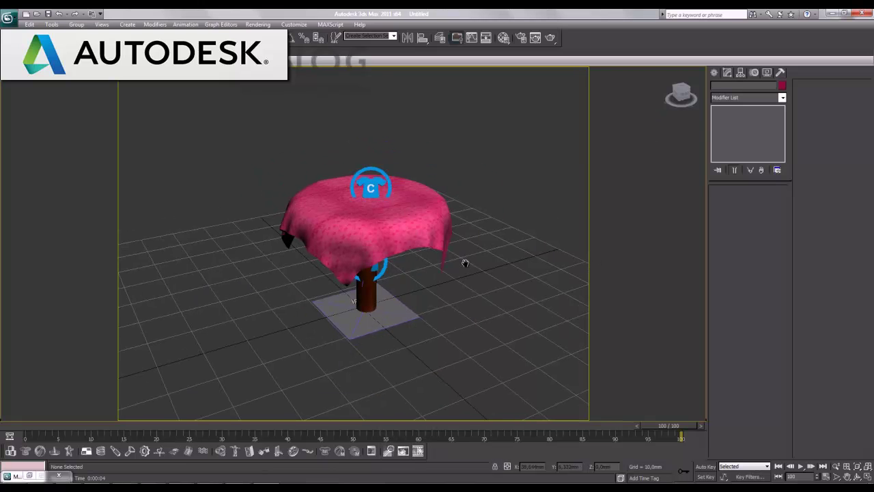
scroll(477, 244, "down", 2)
scroll(438, 218, "up", 2)
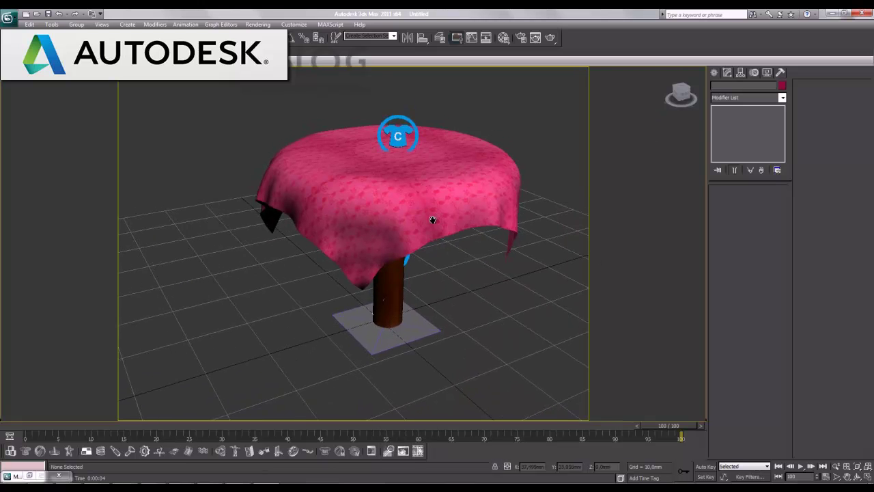
middle_click_drag(441, 201, 408, 239)
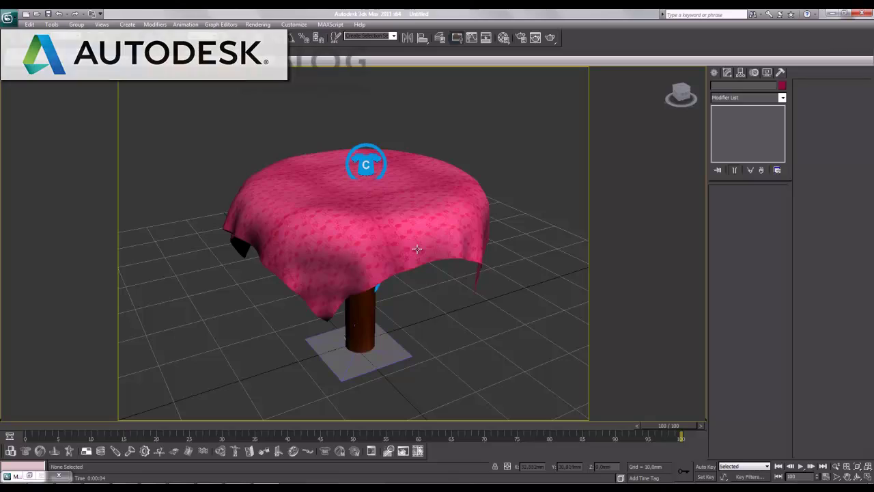